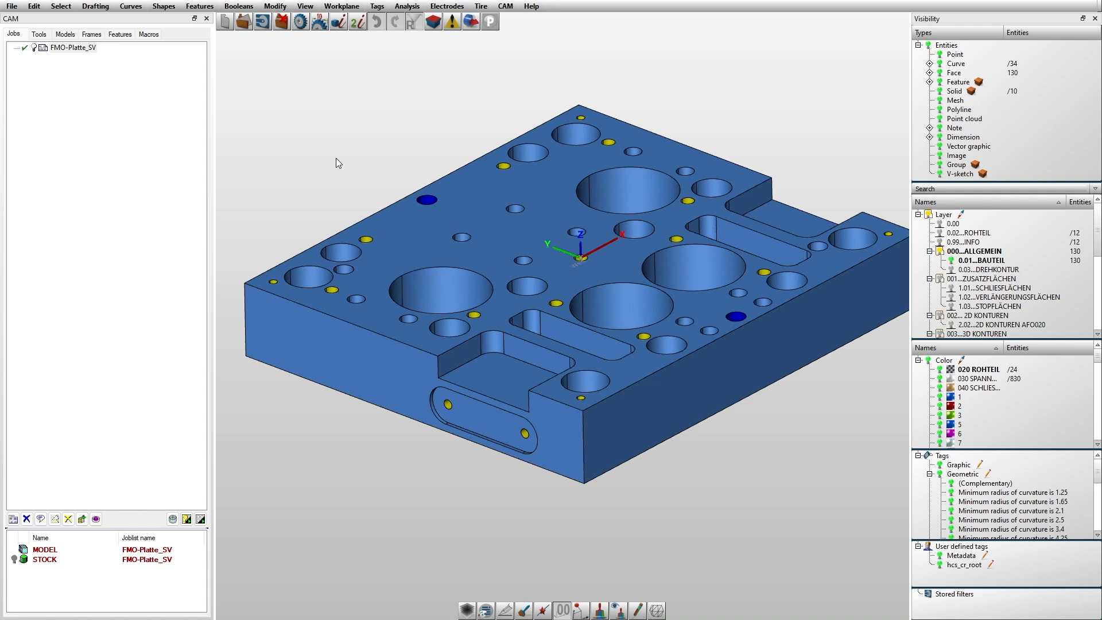
- Review the FMO-Platte_SV job list's part data and postprocessor settings, including the machines available in Machine Administration
double_click(71, 48)
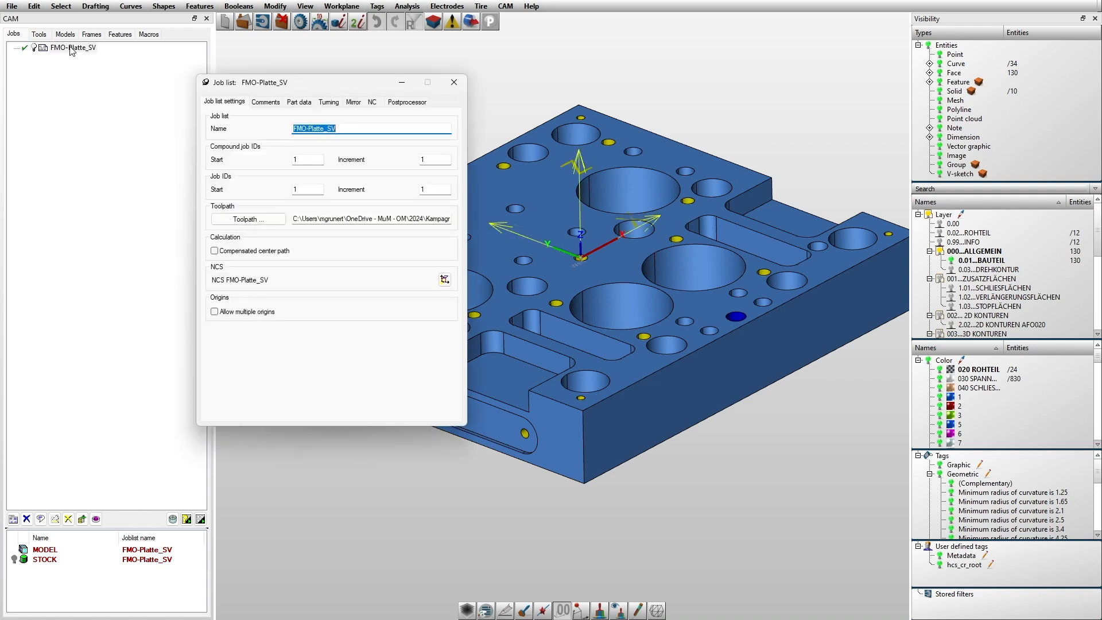
left_click(299, 103)
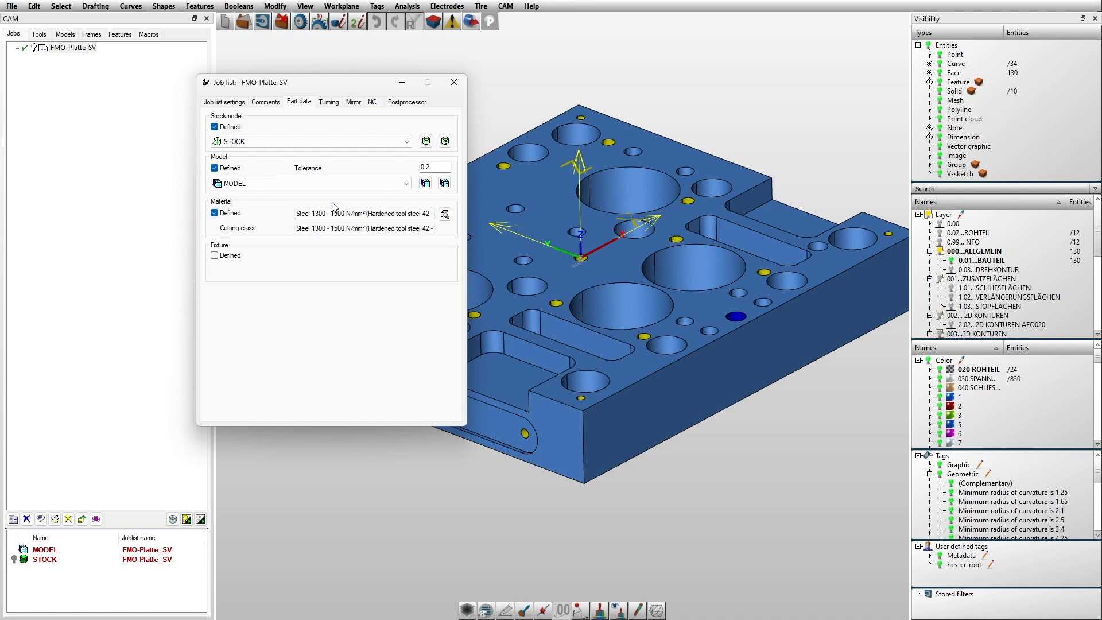
left_click(411, 103)
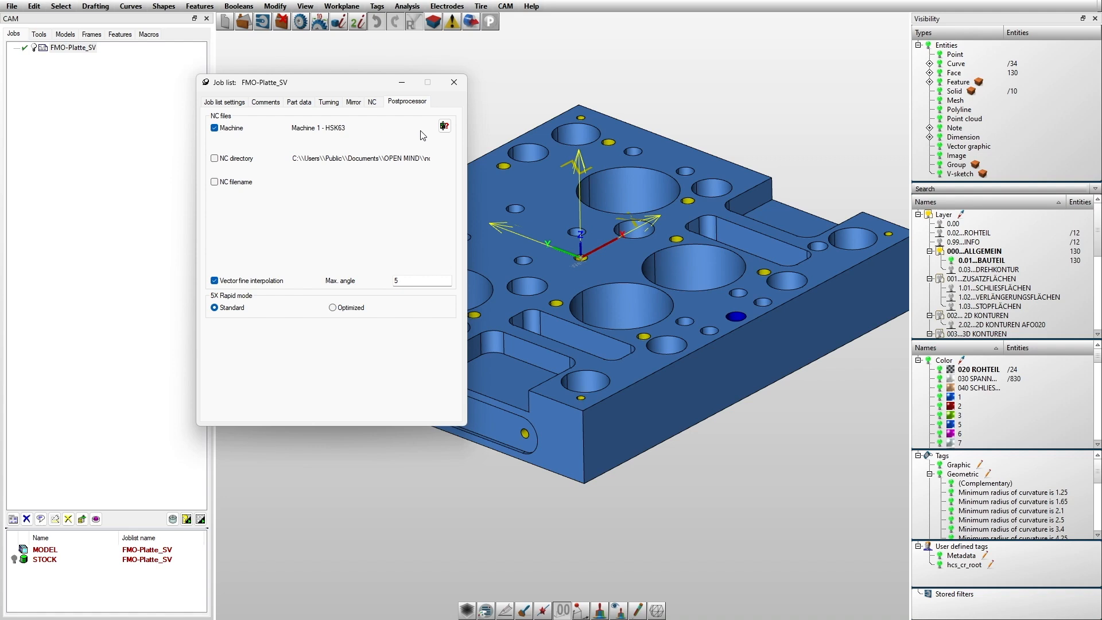
left_click(444, 126)
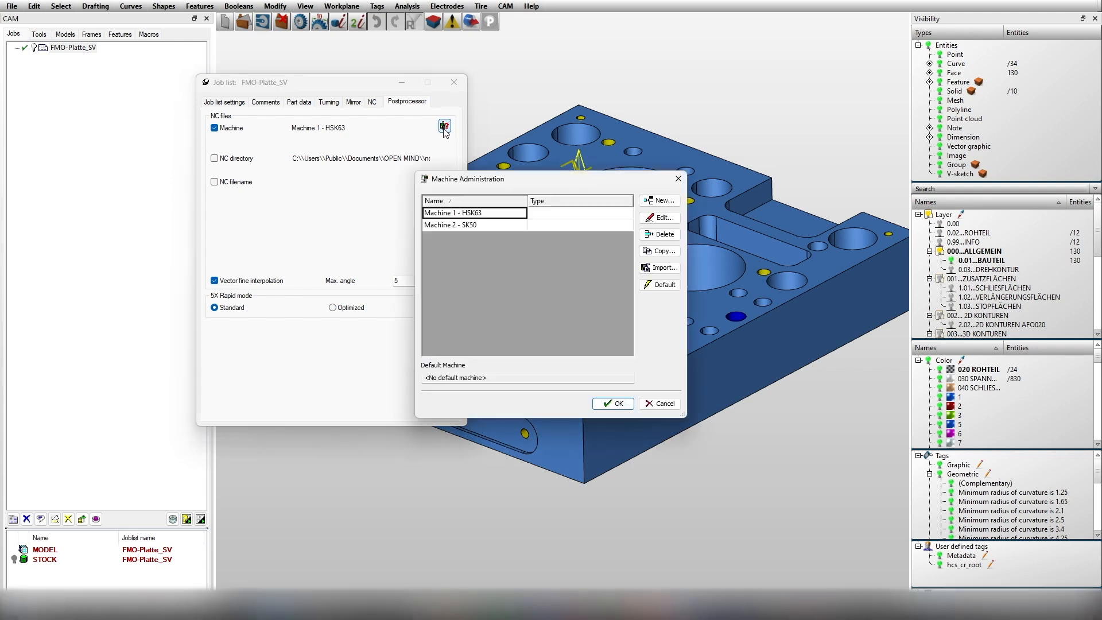
left_click(483, 223)
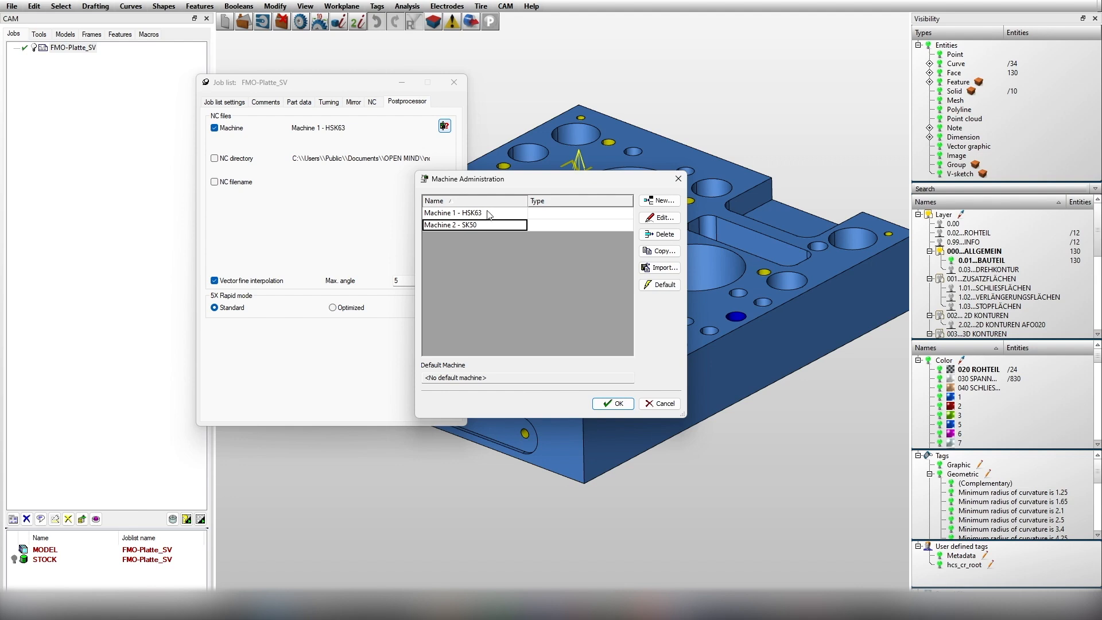
left_click(488, 213)
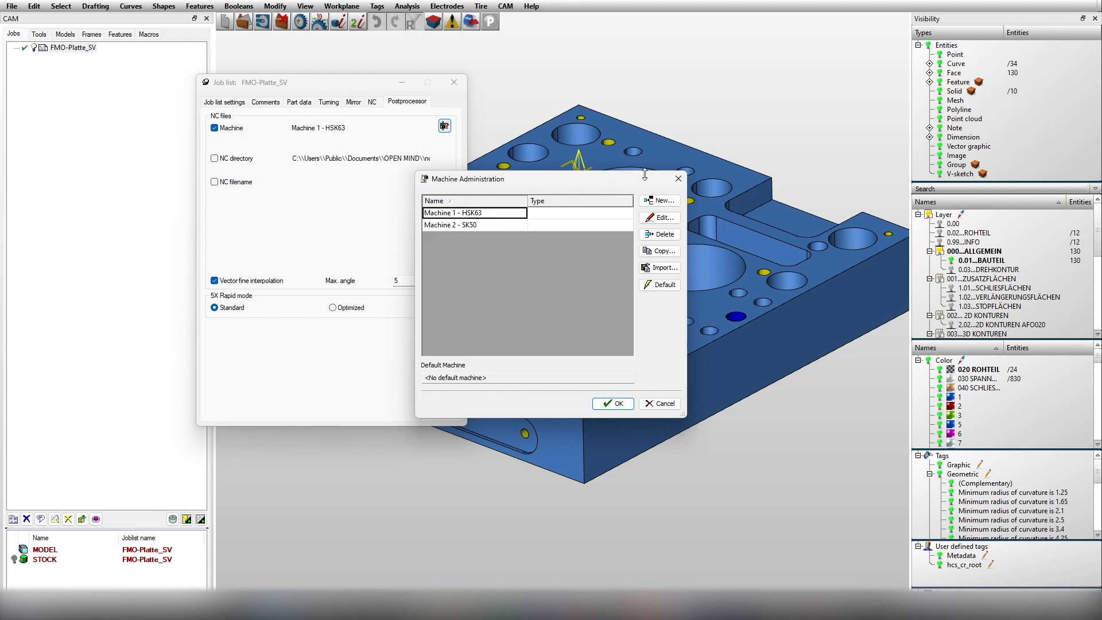
left_click(677, 179)
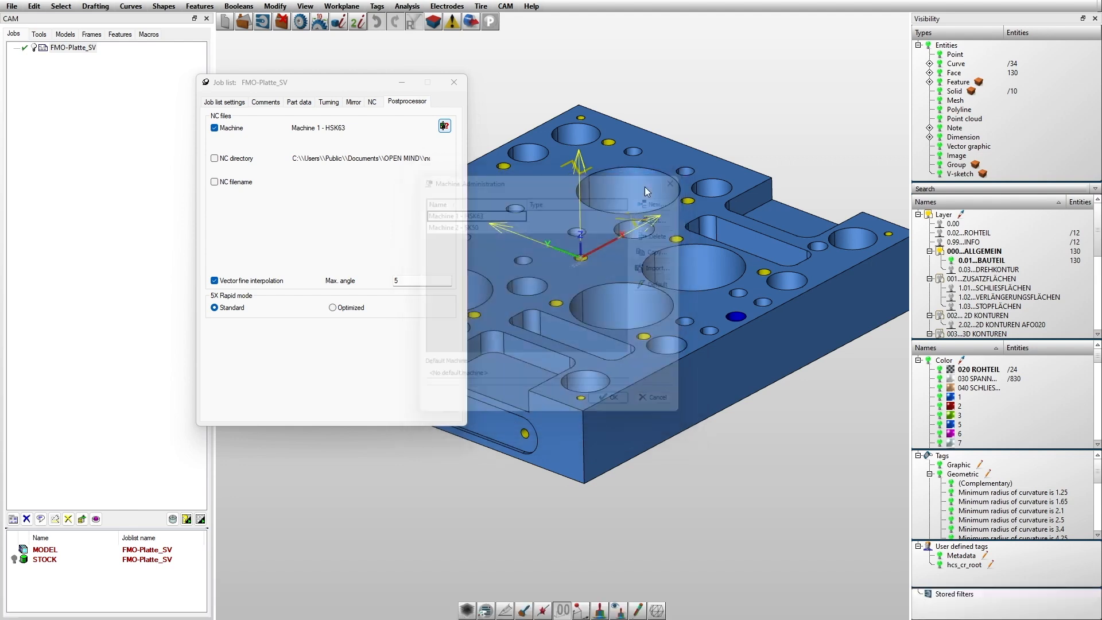
left_click(454, 83)
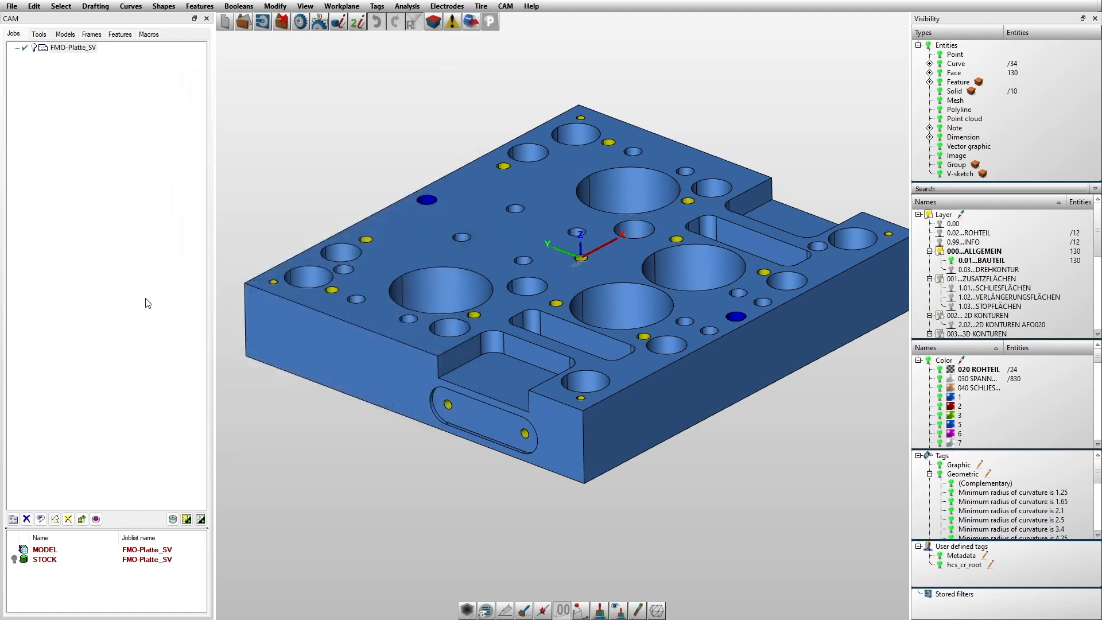
- Open the NC-tool database selection and remove the HSK-A 63 class and top coupling filters
left_click(82, 519)
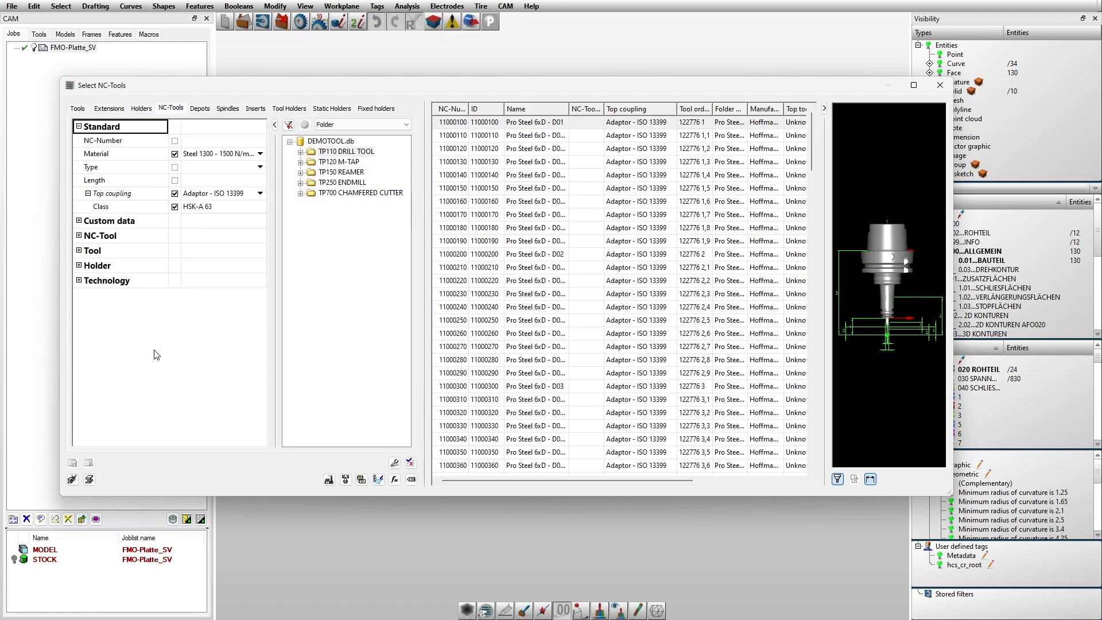
left_click(174, 206)
left_click(174, 193)
left_click(305, 125)
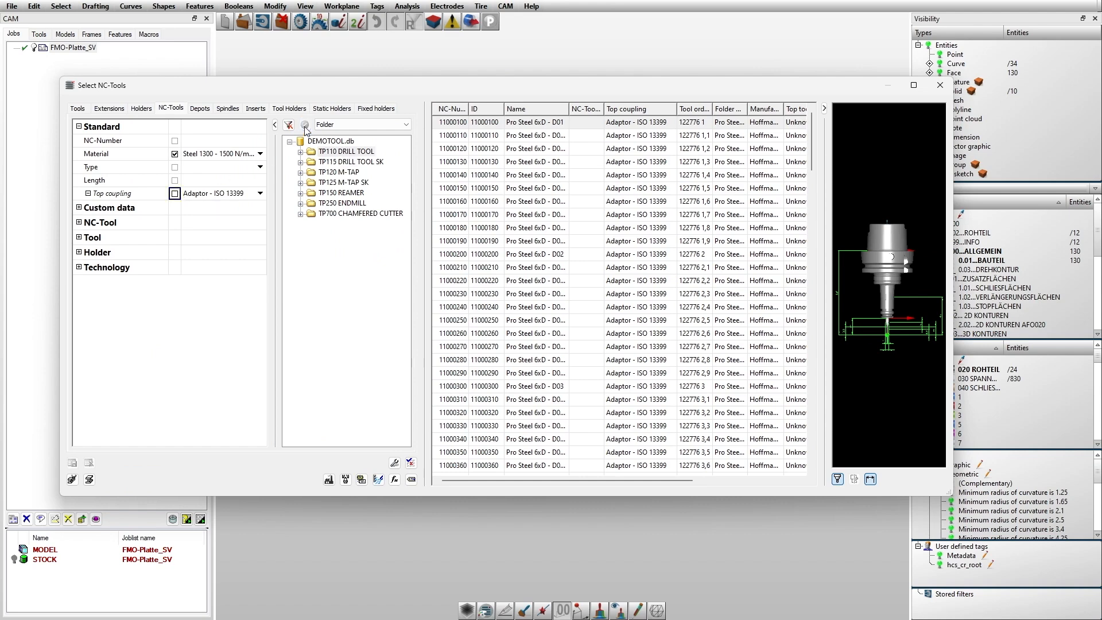
- Examine the geometry and coupling of several drills in the TP110 DRILL TOOL folder, up to the 2 mm drill 11000200
double_click(310, 152)
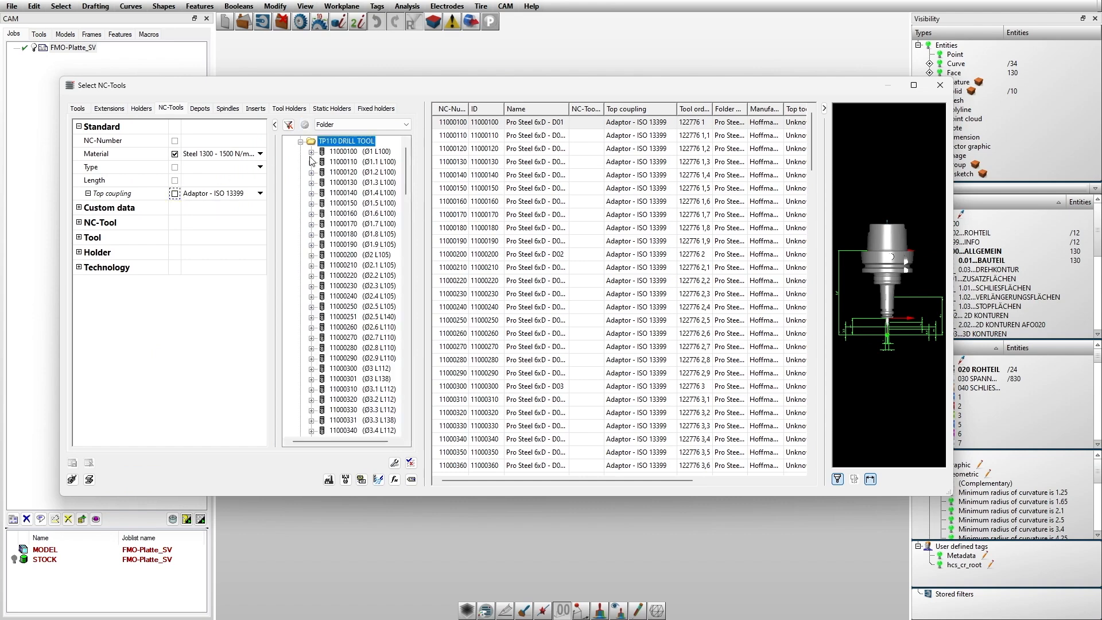
left_click(348, 195)
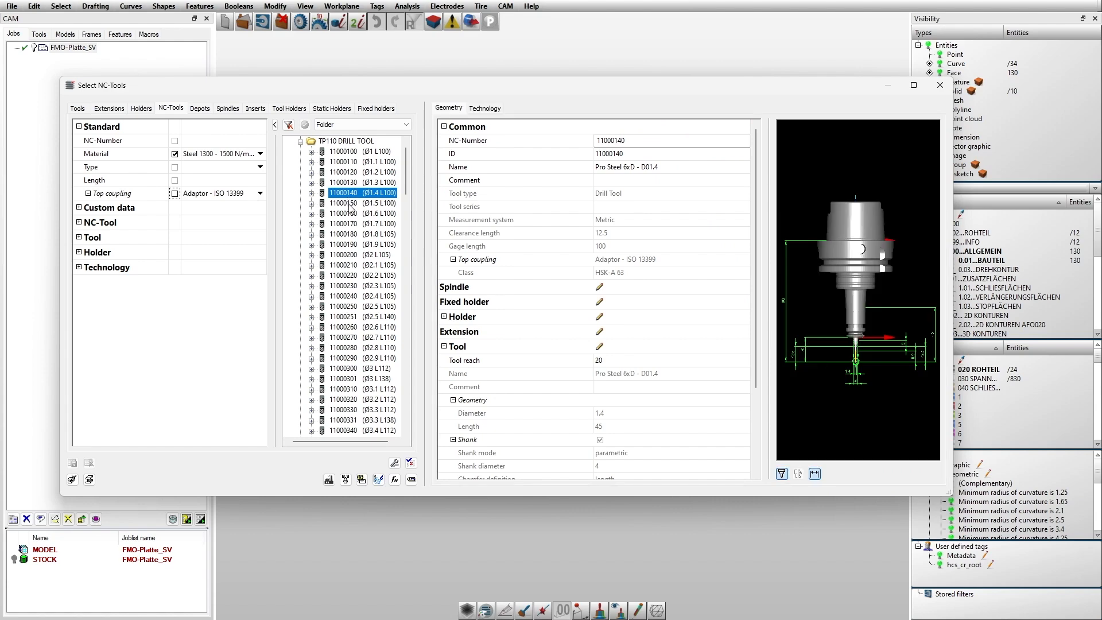
left_click(351, 204)
left_click(352, 213)
left_click(356, 255)
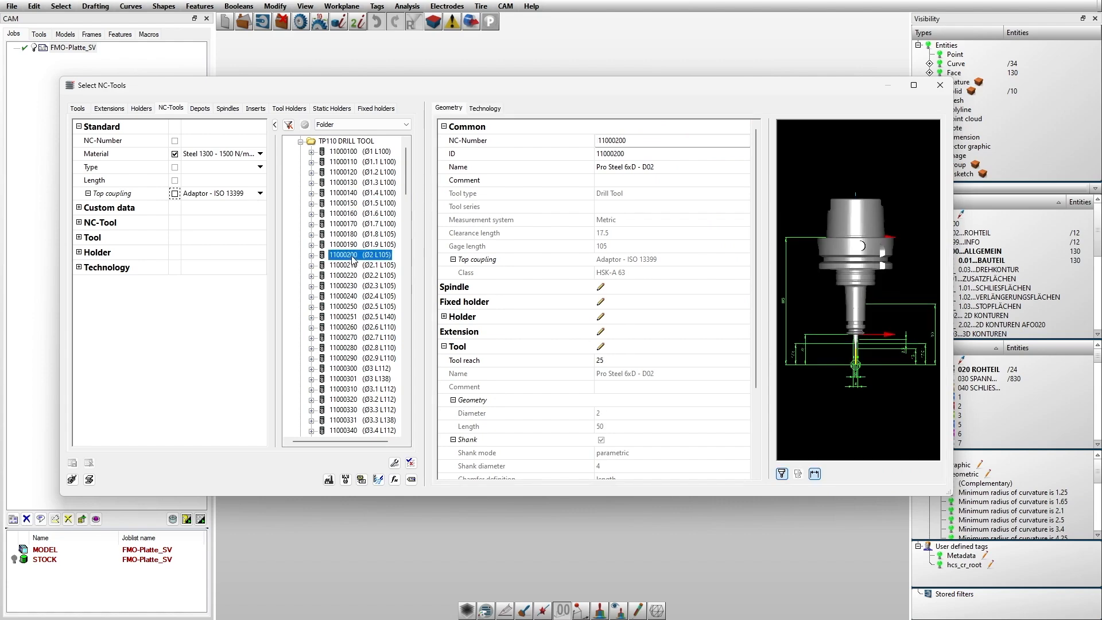
- Examine the geometry and coupling of drills in the TP115 DRILL TOOL SK folder, including 11000401 and 11000425, and close the tool selection
left_click(300, 141)
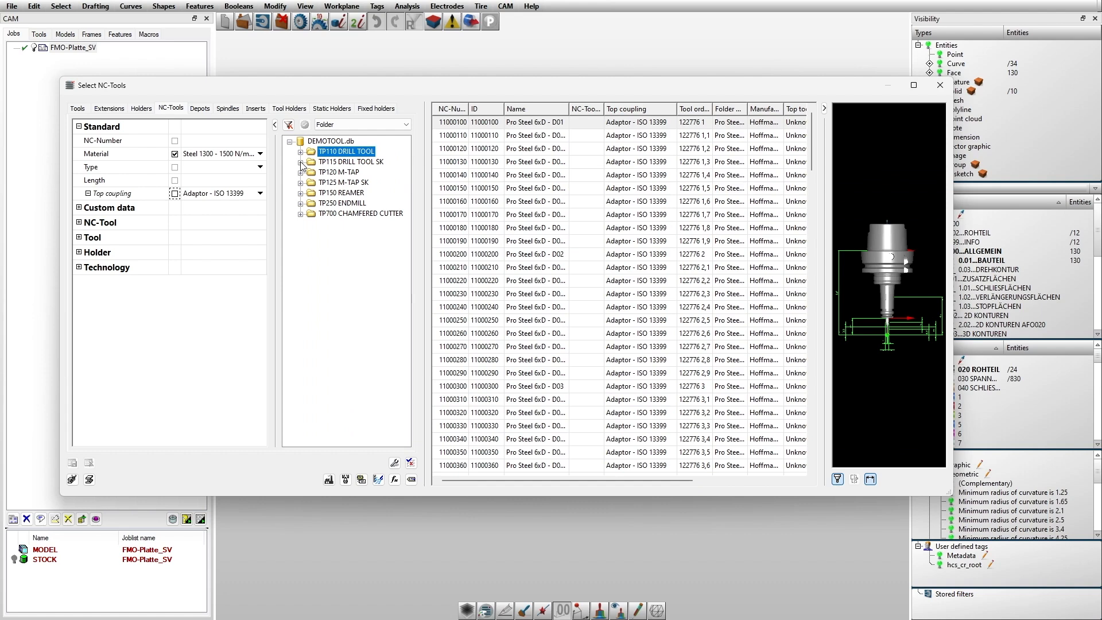
left_click(301, 162)
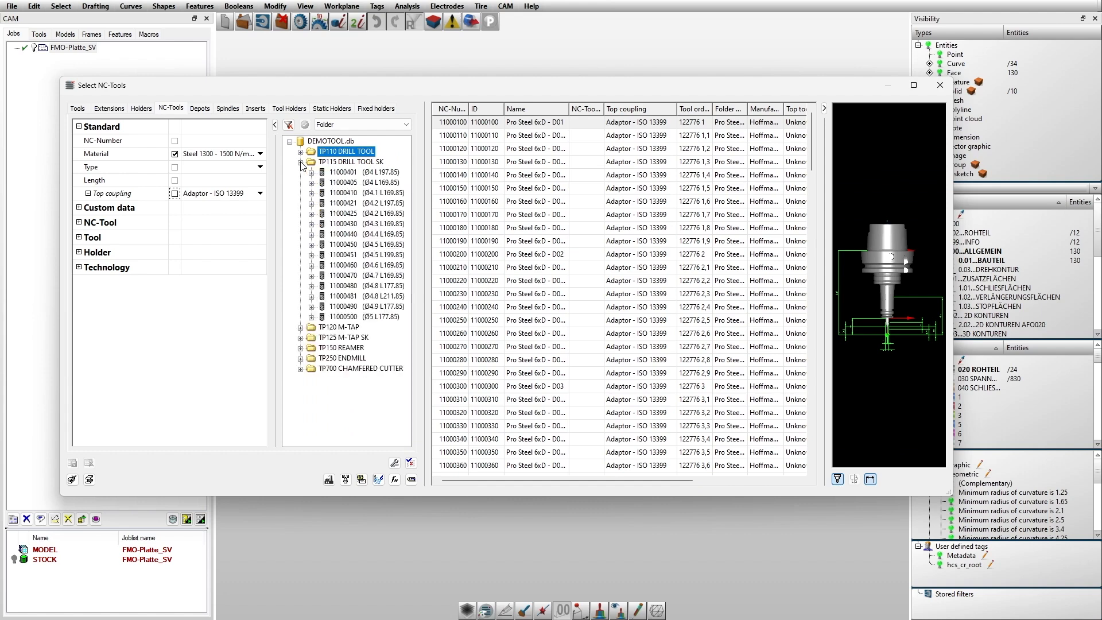
left_click(348, 174)
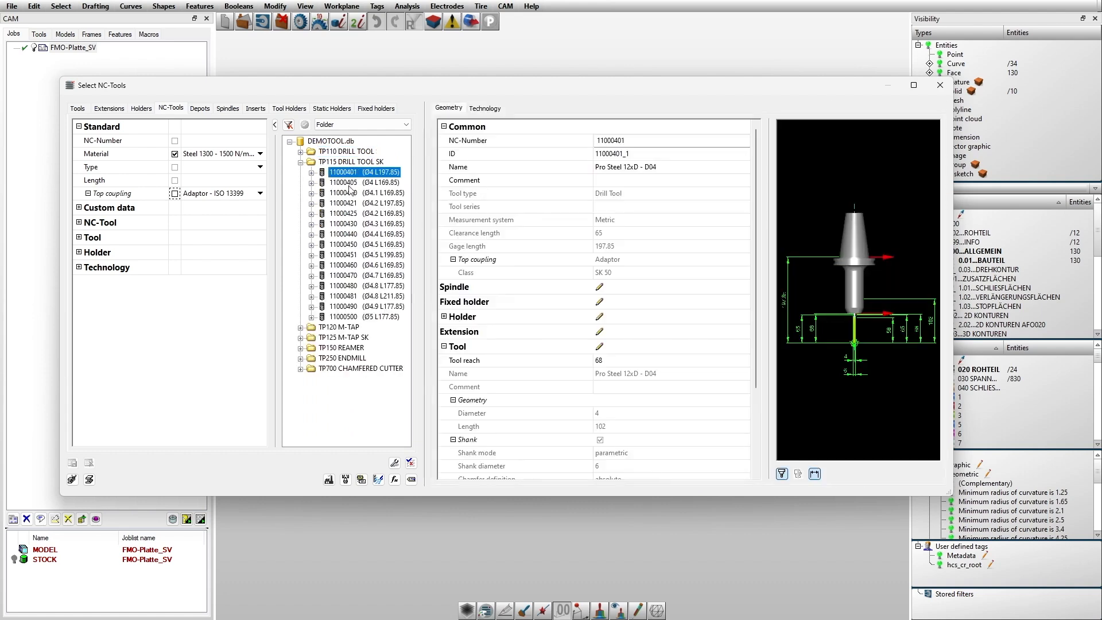
left_click(349, 183)
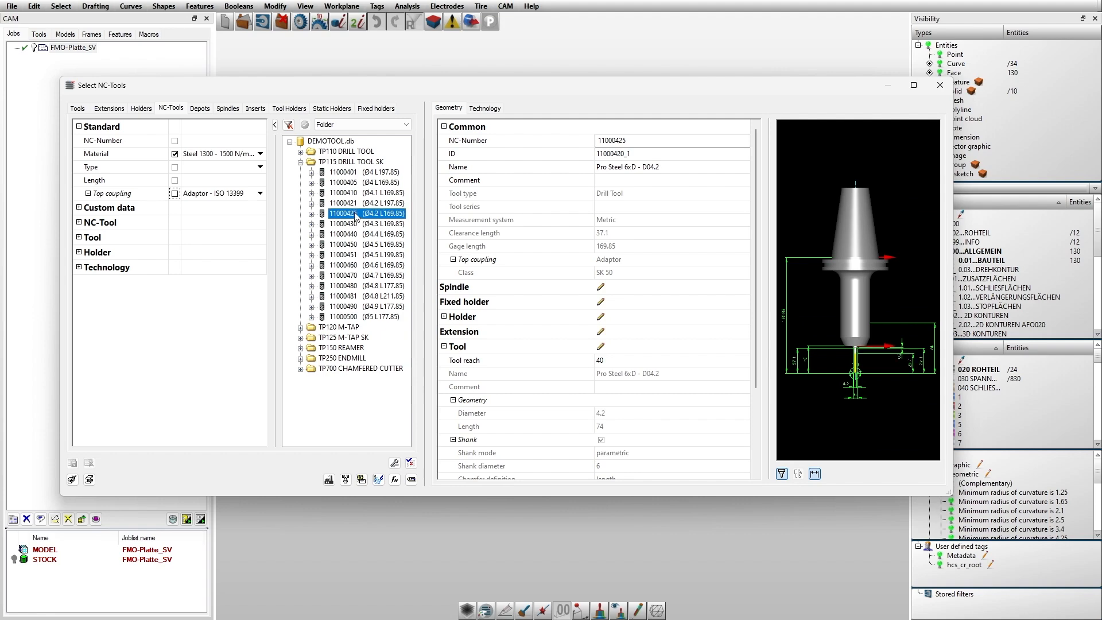
left_click(940, 85)
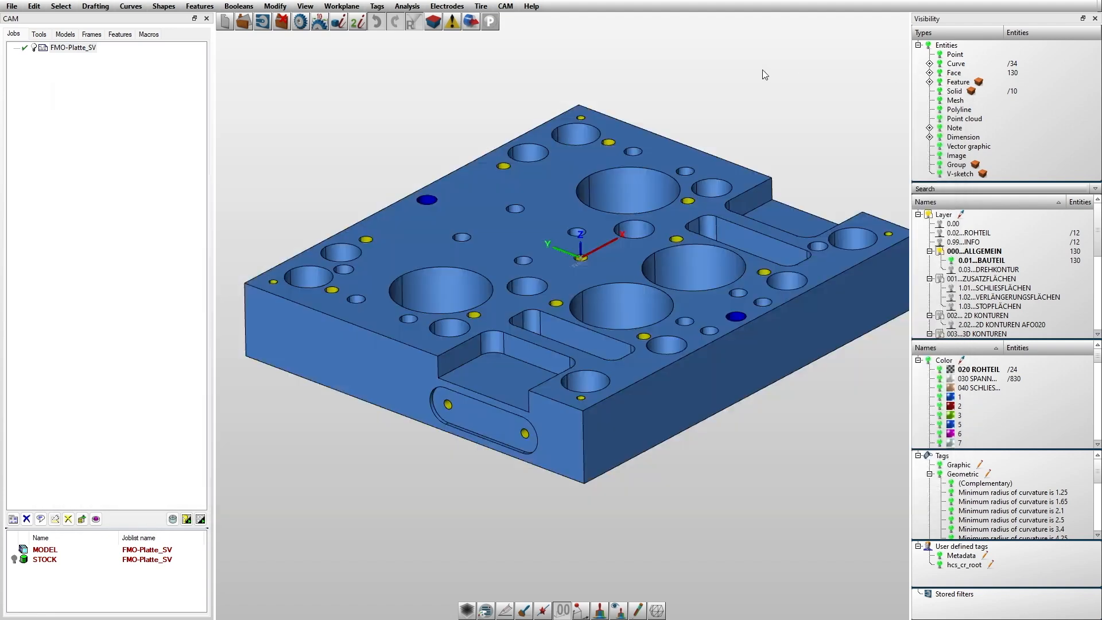
- Check the virtual tool file assigned in the hyperMILL database settings and the F-M Demo project configuration, and close both
left_click(507, 7)
mouse_move(544, 267)
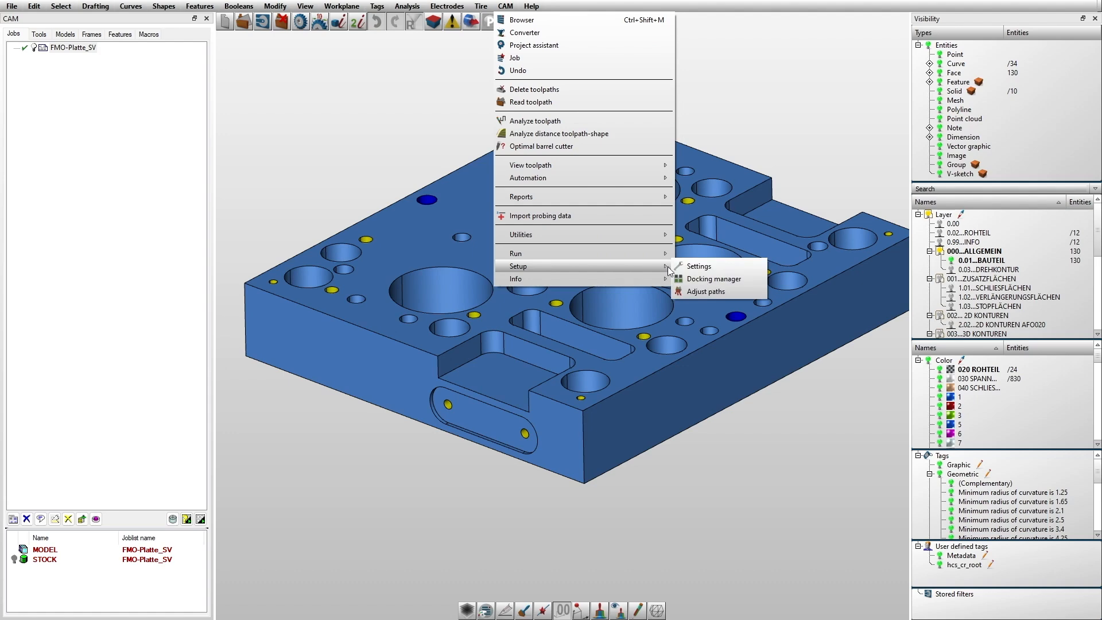
left_click(682, 265)
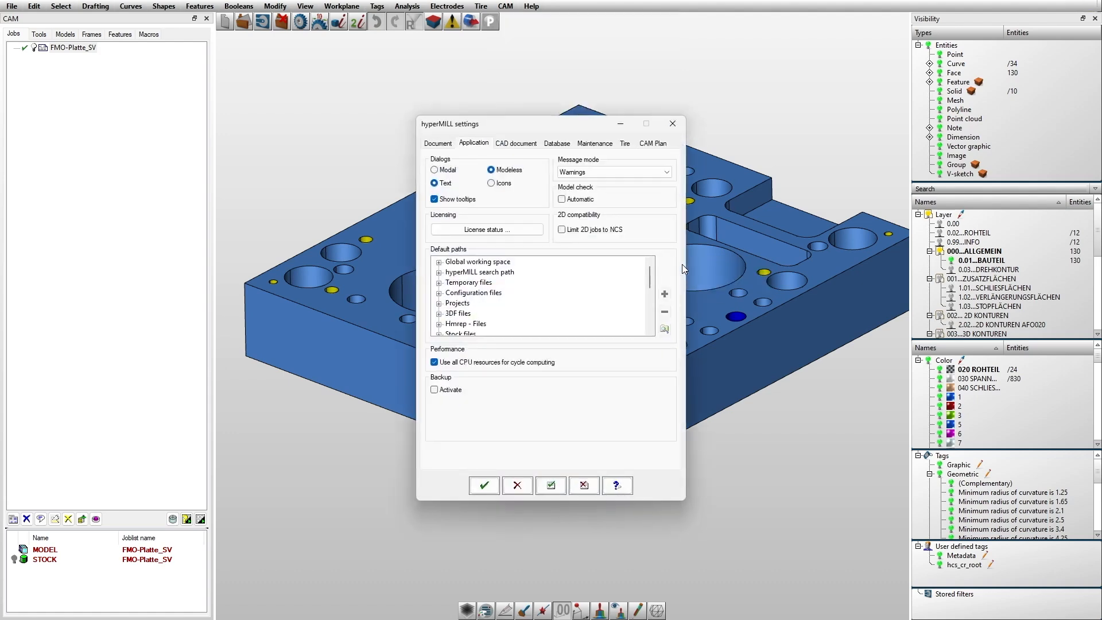
left_click(564, 147)
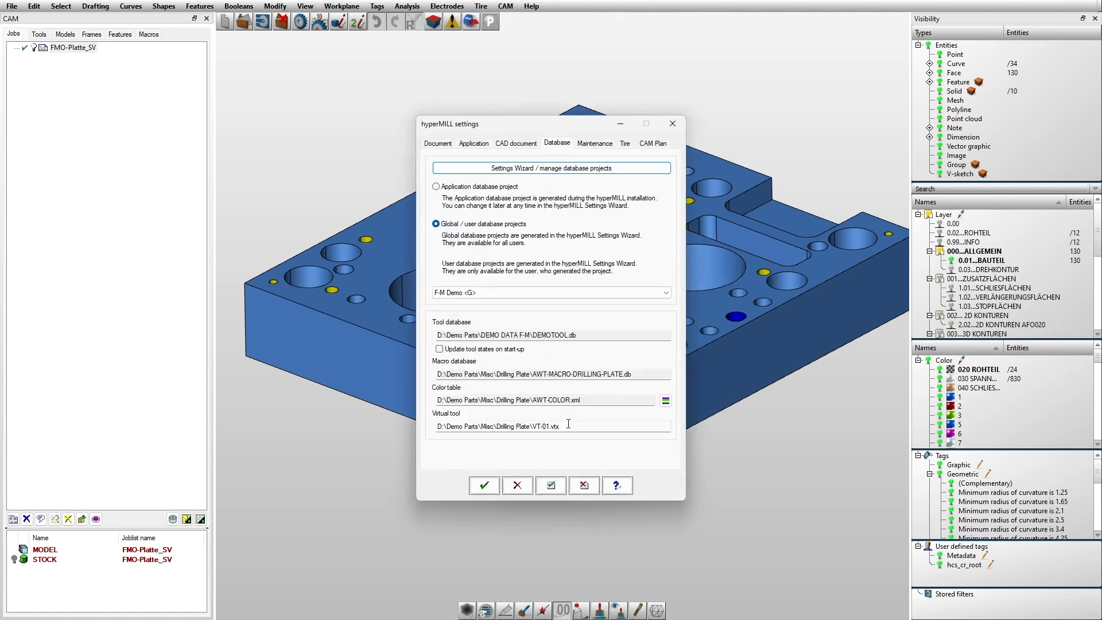
double_click(546, 426)
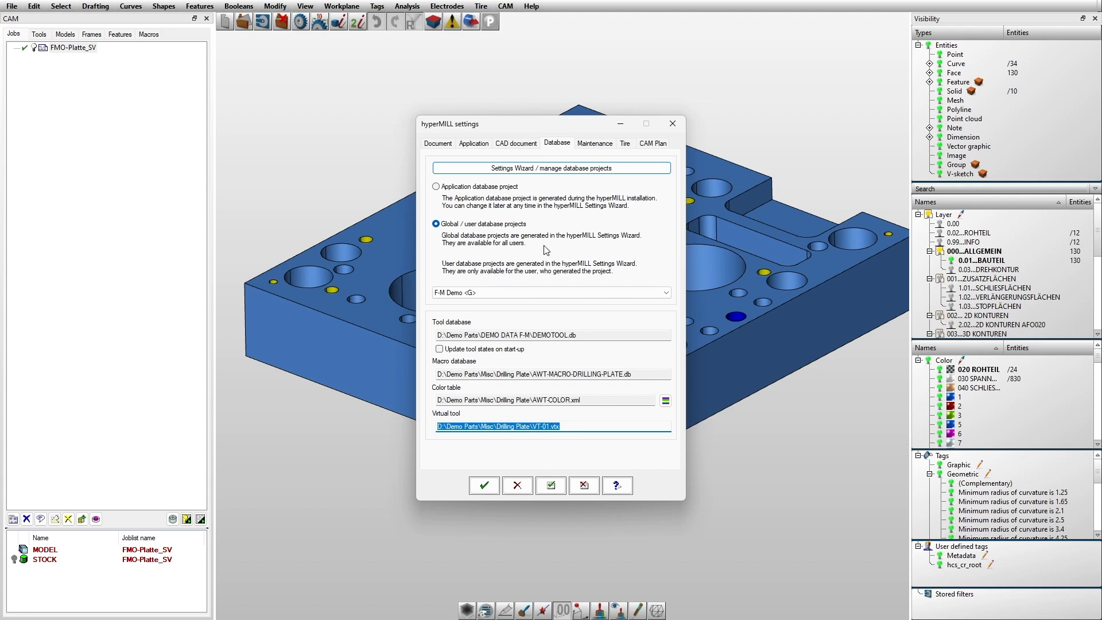
left_click(526, 168)
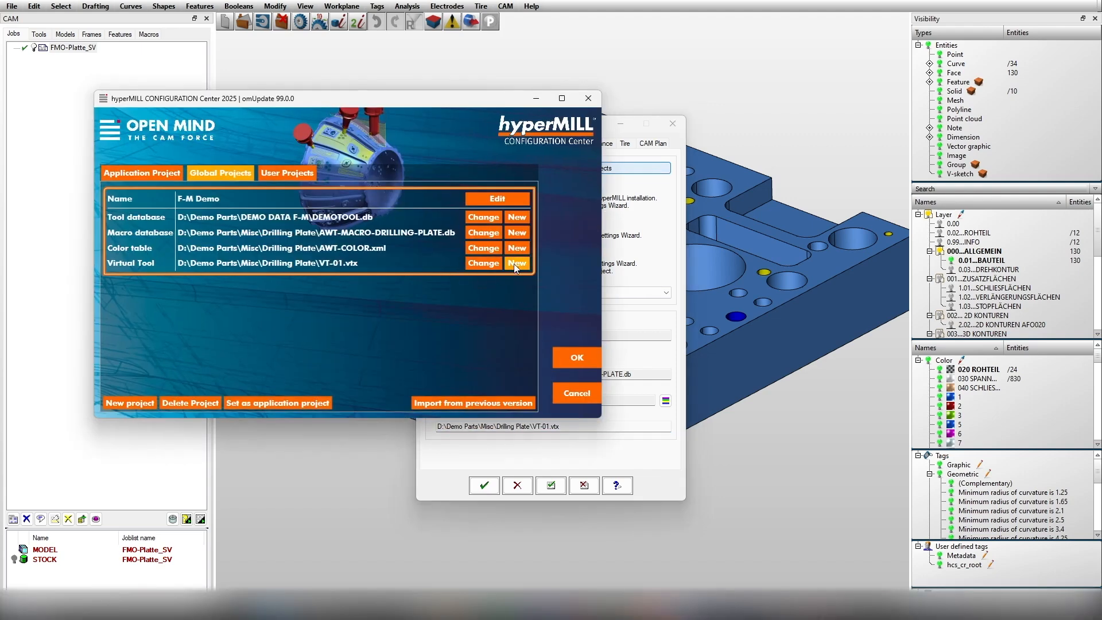
left_click(587, 103)
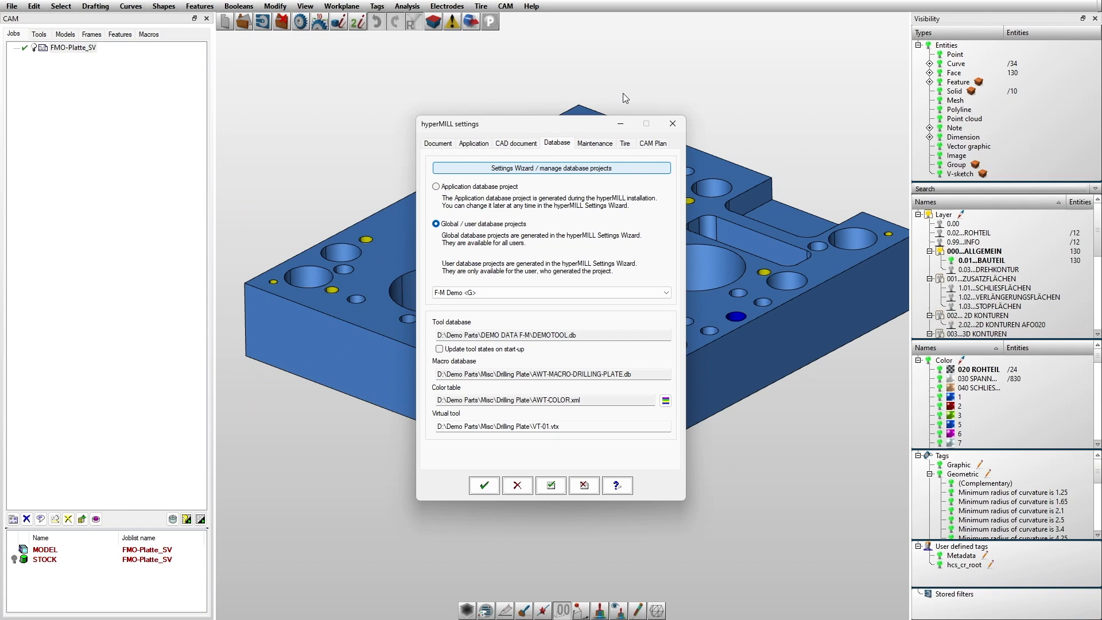
left_click(670, 119)
- View the macro database for the 4x M5 generic hole feature and open the Virtual Tool Editor from it
left_click(120, 33)
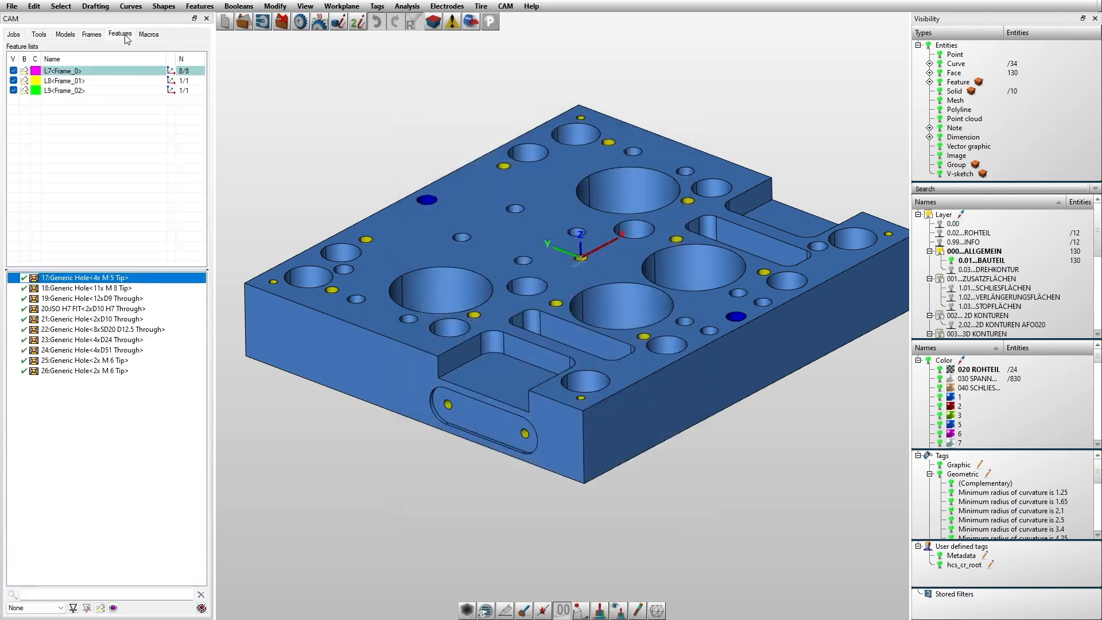
right_click(66, 278)
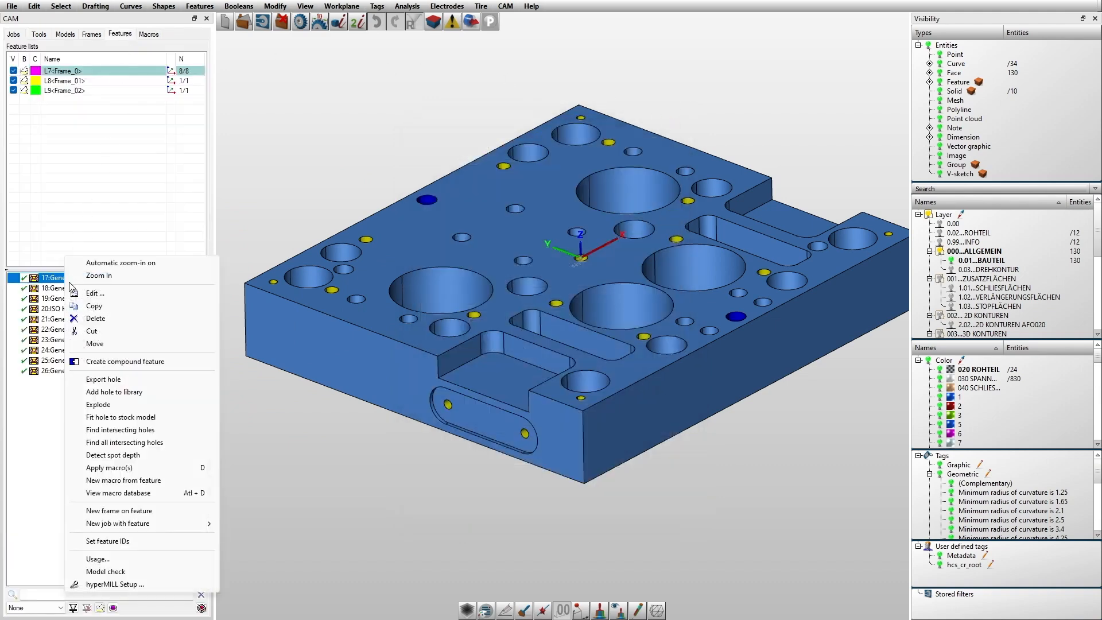
left_click(156, 495)
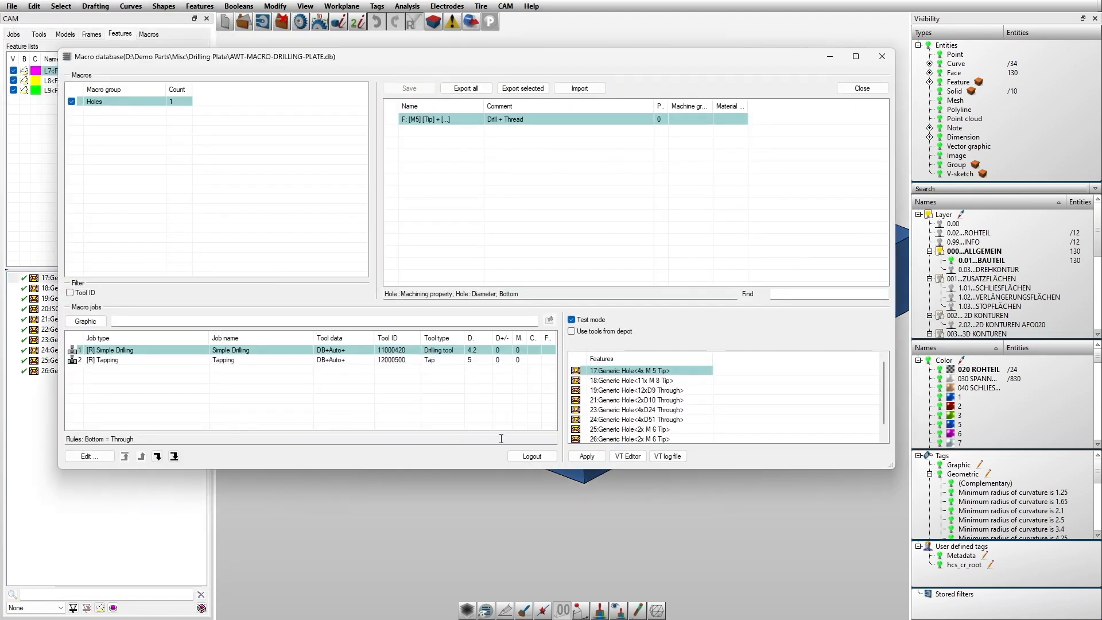
left_click(630, 459)
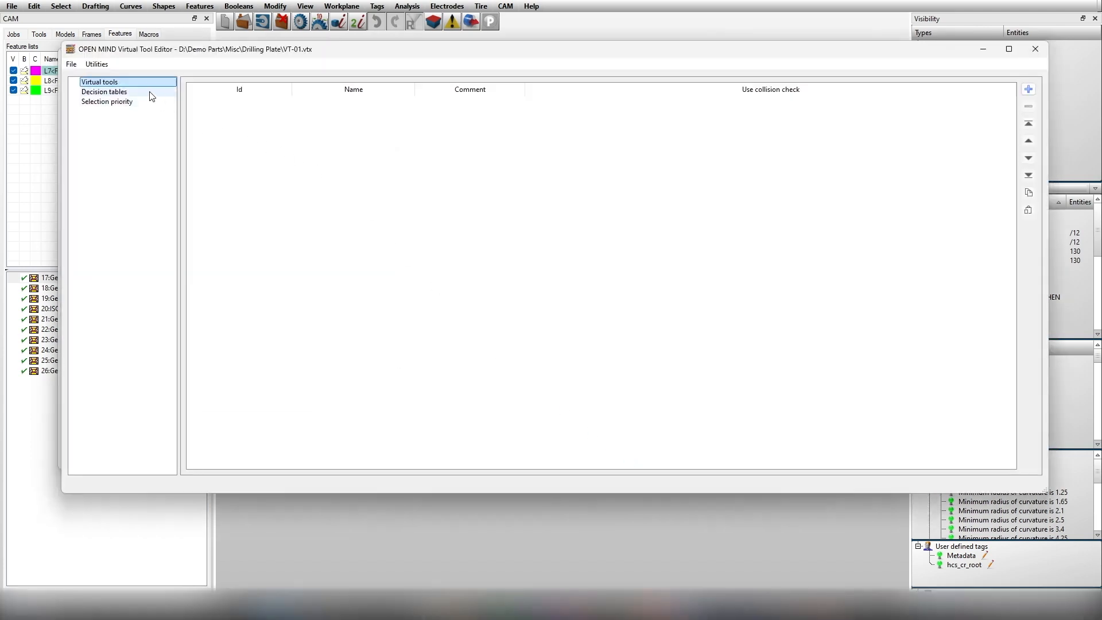
left_click(71, 64)
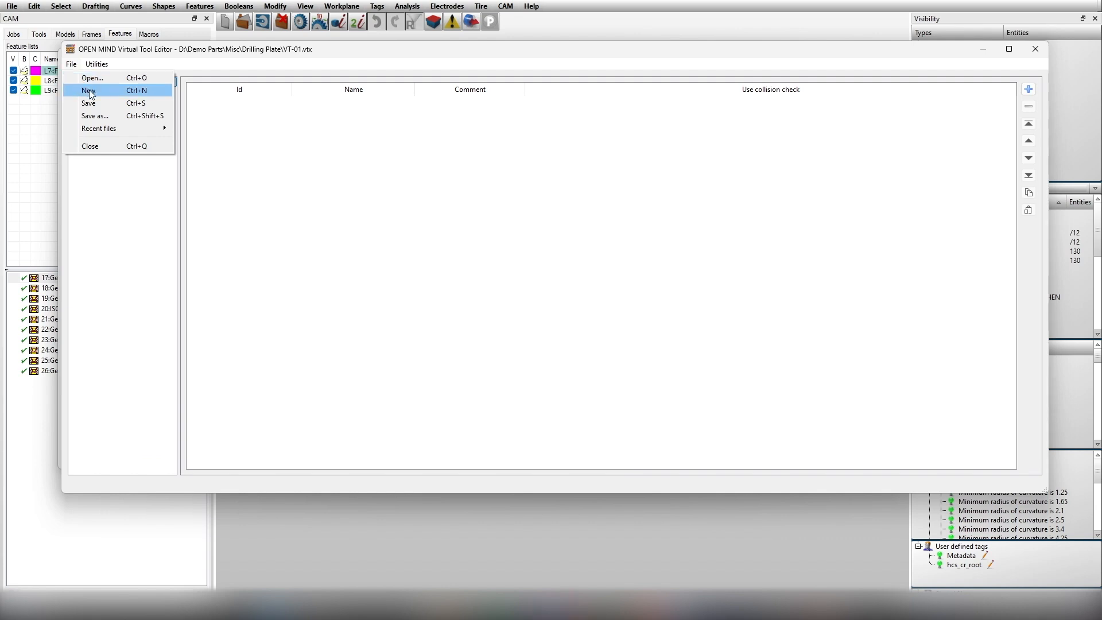
left_click(245, 142)
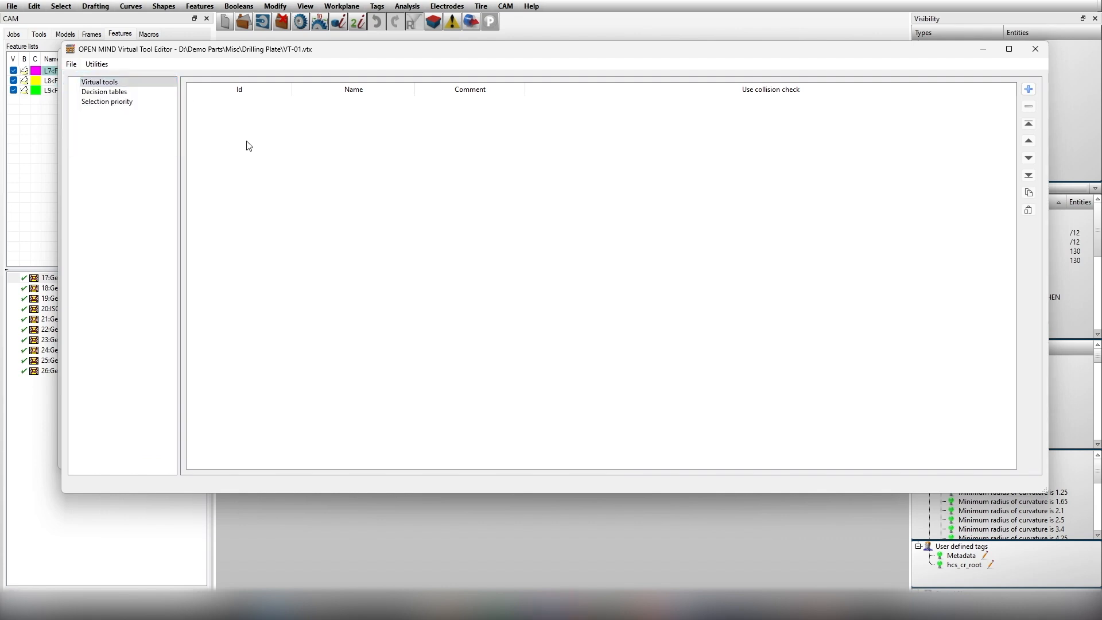
- Insert a new virtual tool and set its Id to "Drill Tool"
left_click(109, 83)
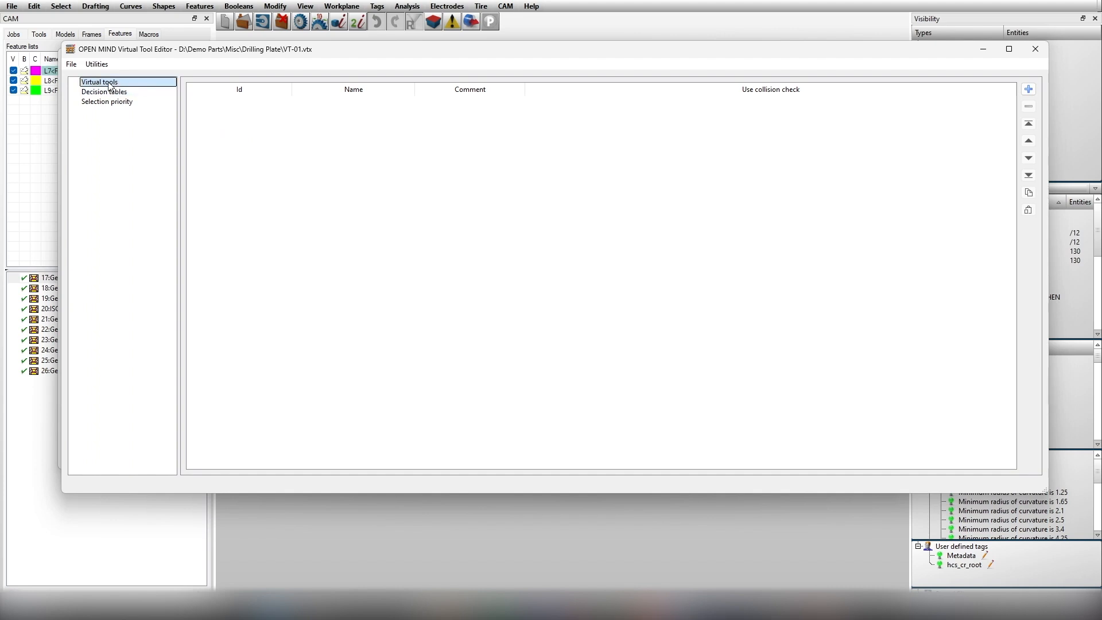
right_click(110, 86)
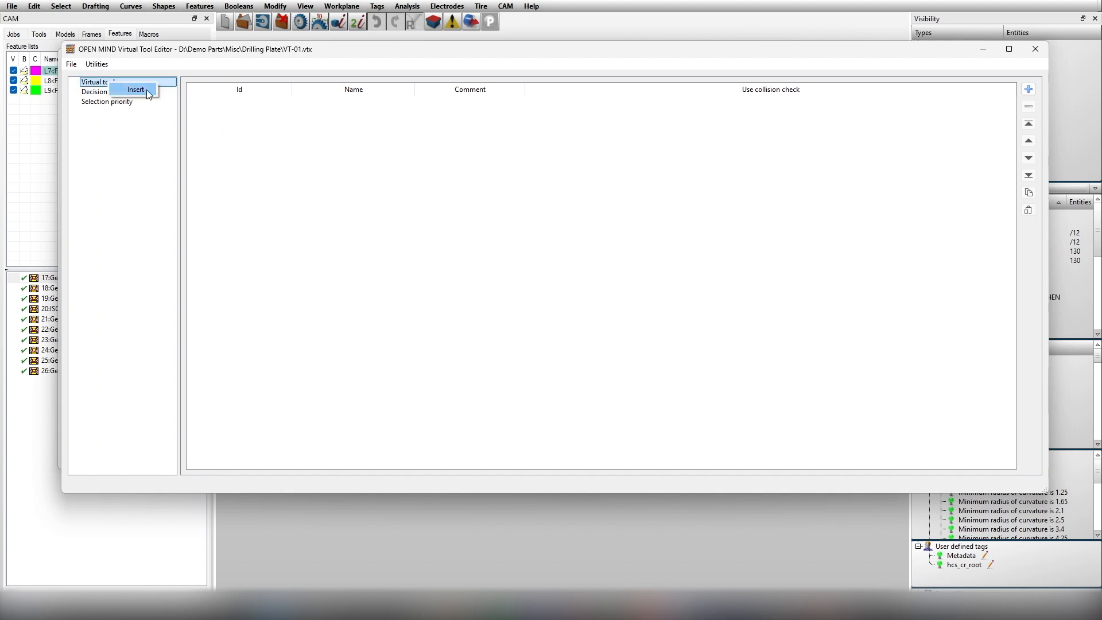
left_click(135, 89)
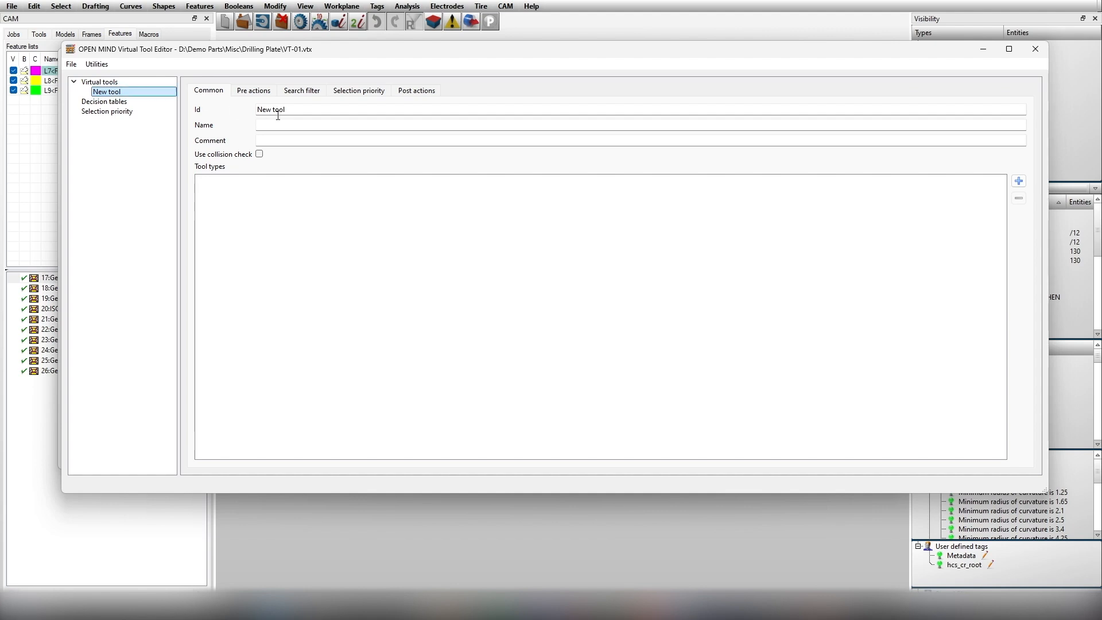
triple_click(305, 112)
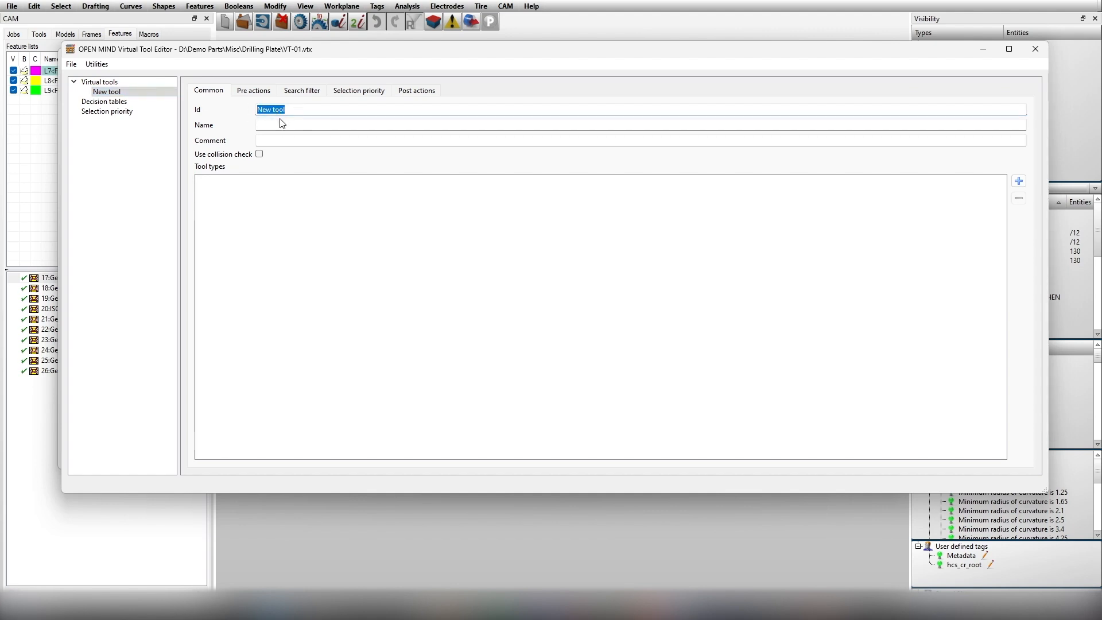
type("Drill Tool")
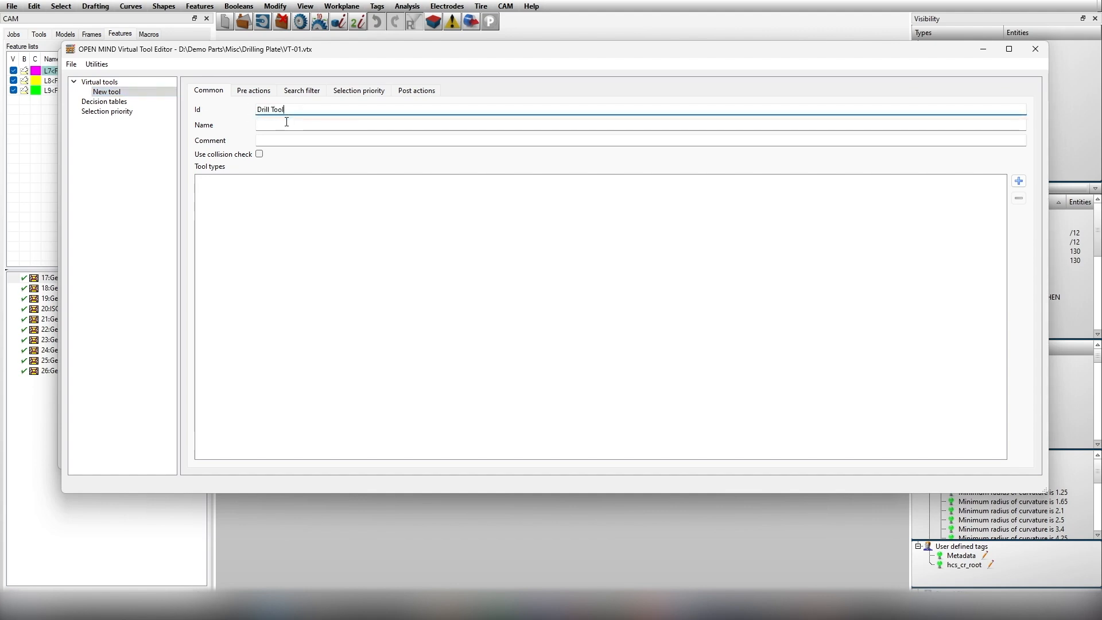
- Name the virtual tool "Drill" and add Drill tool as its tool type
left_click(306, 128)
type("Drill")
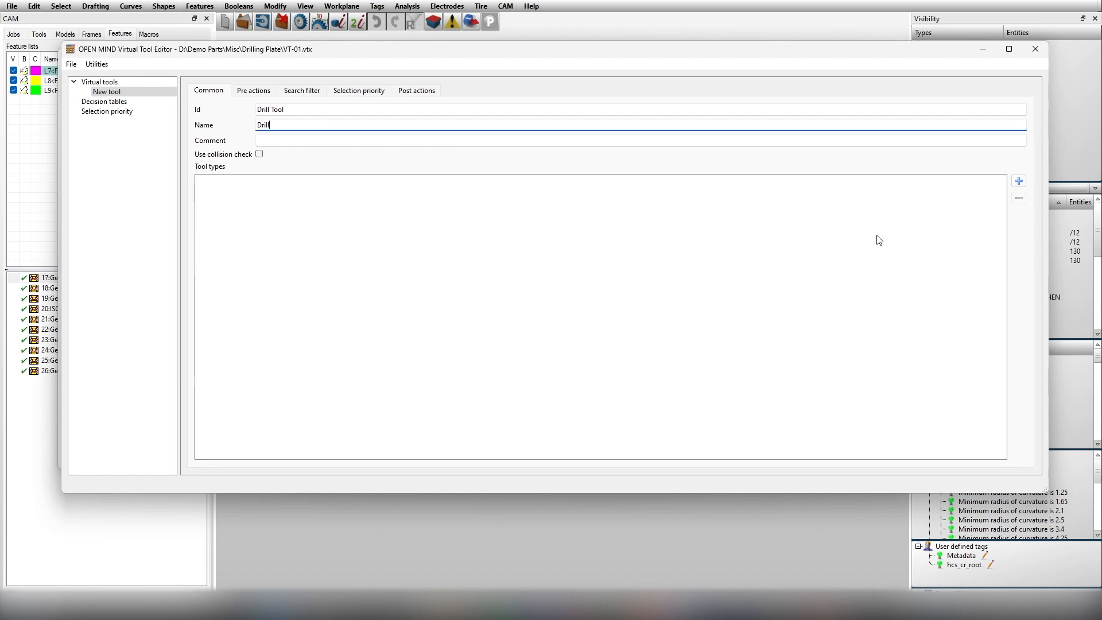
left_click(1019, 181)
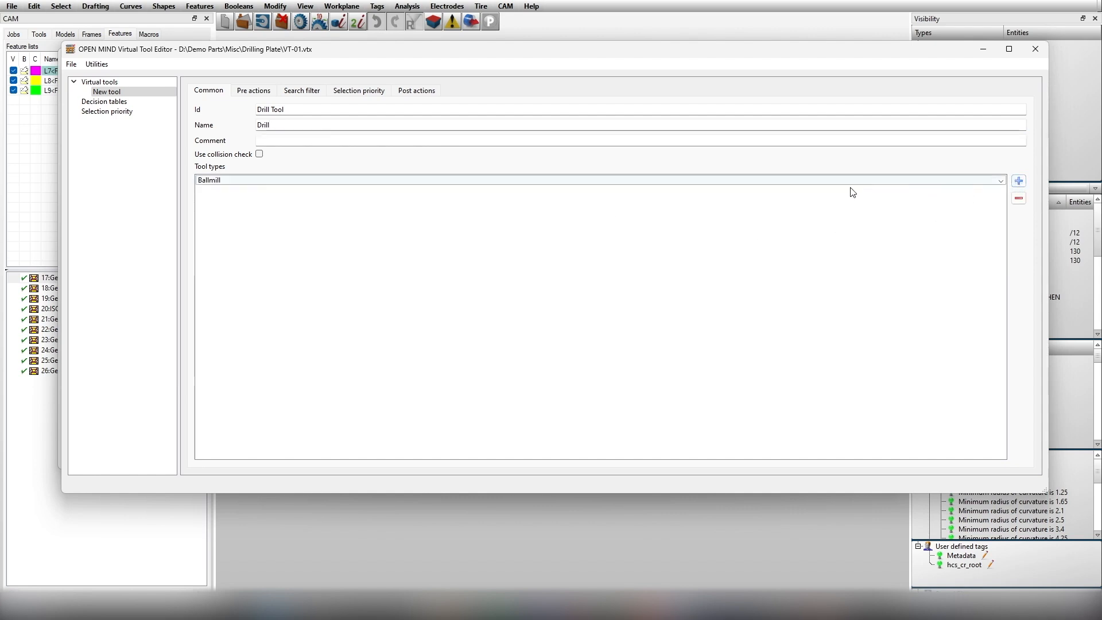
left_click(228, 183)
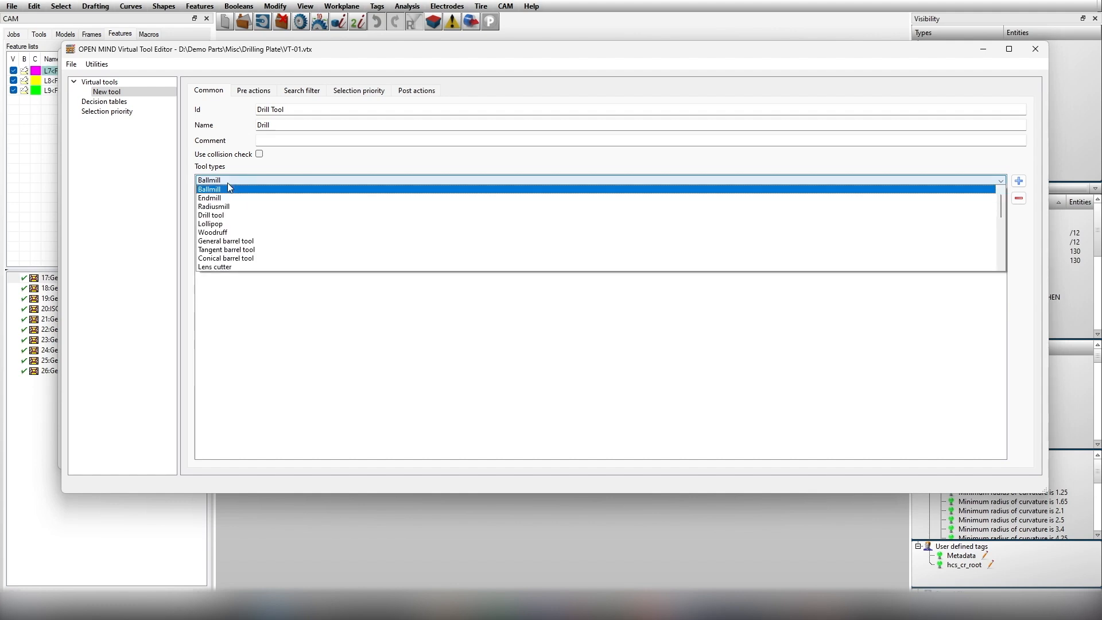
left_click(251, 215)
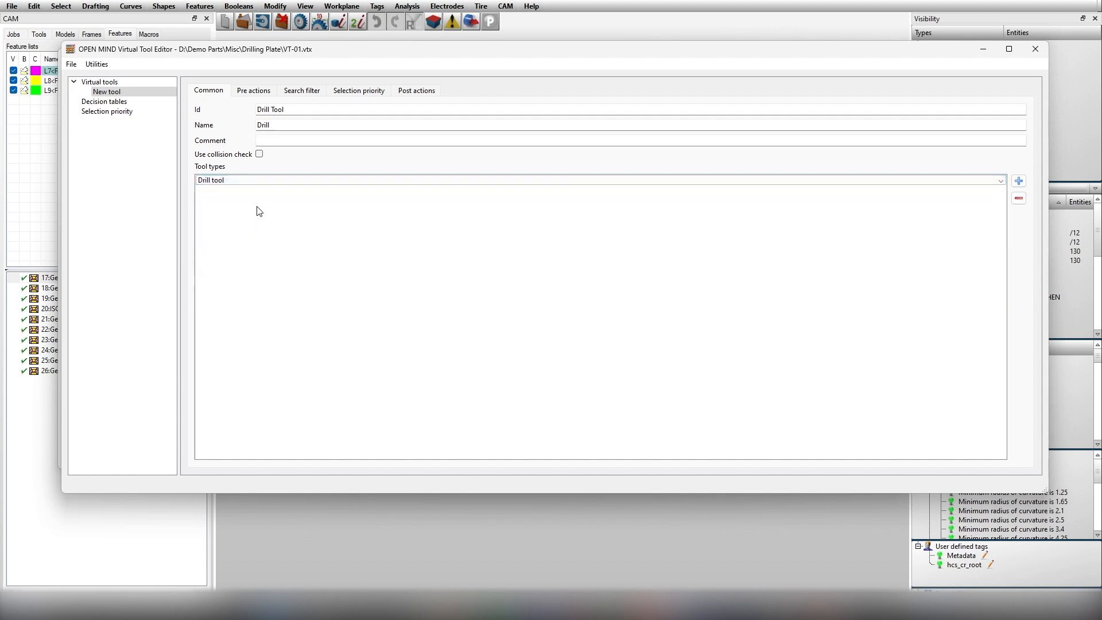
- Add a search filter rule to the virtual tool with the value MillingTool.Diameter=Connector.Diameter
left_click(310, 93)
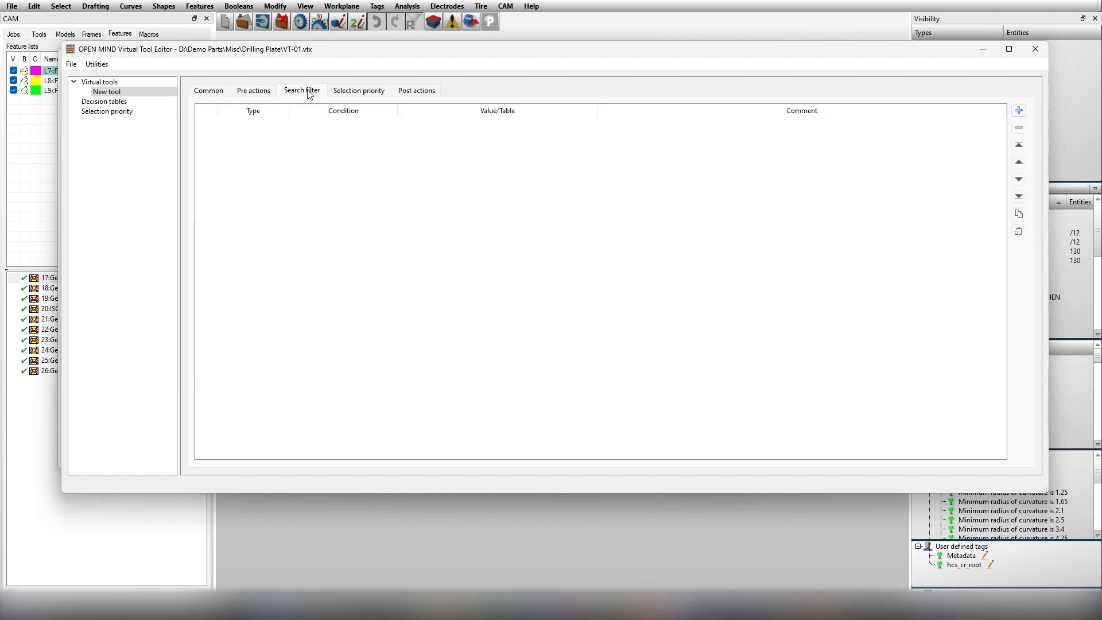
left_click(1019, 110)
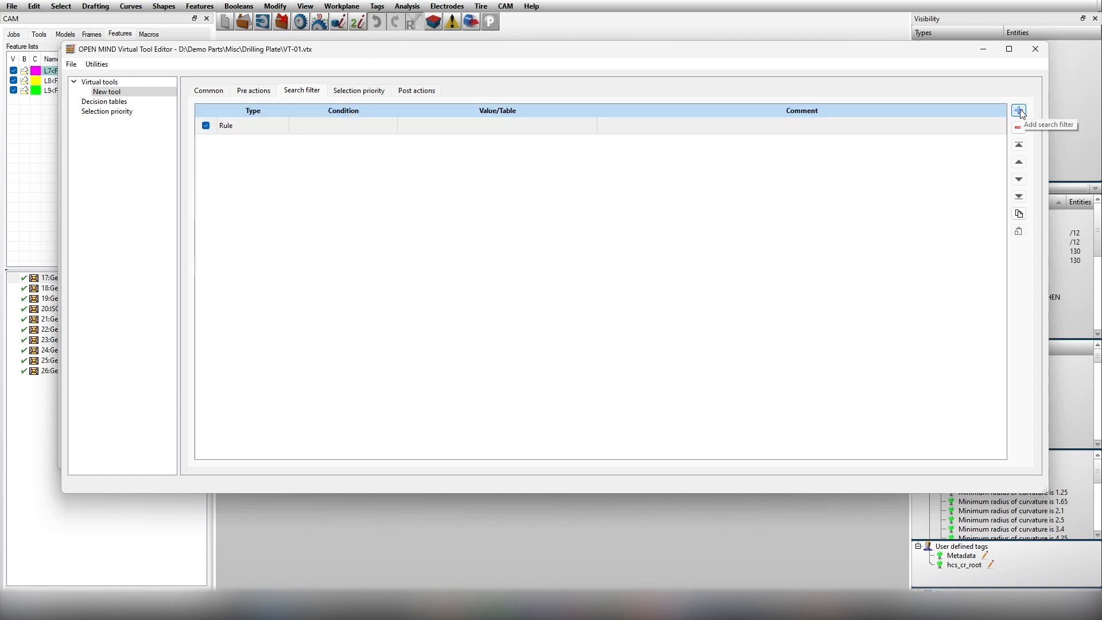
double_click(493, 127)
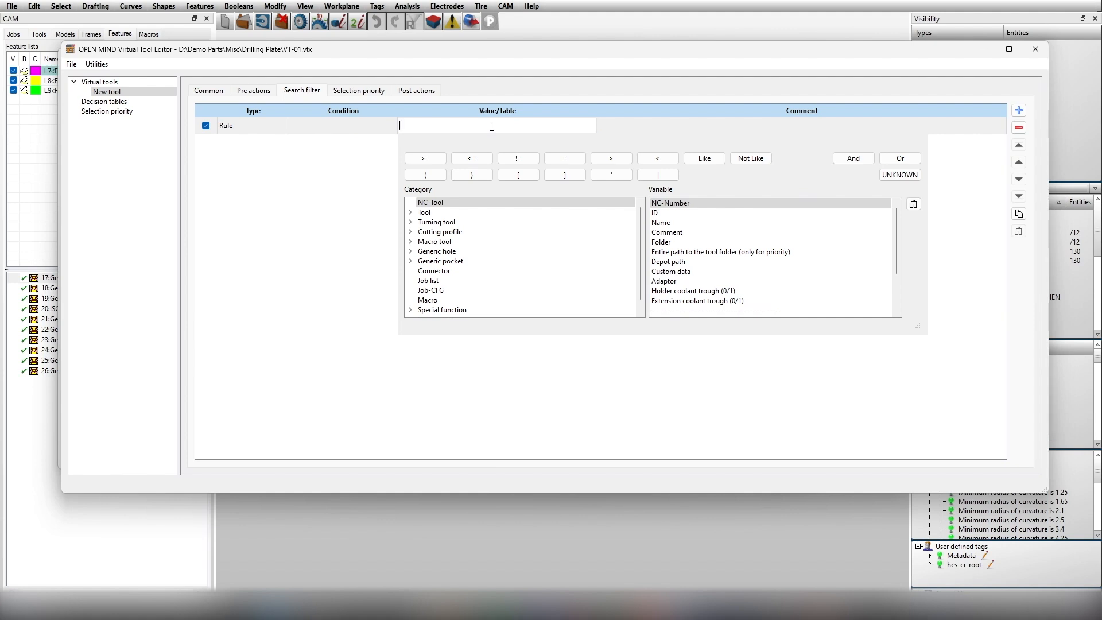
left_click(437, 214)
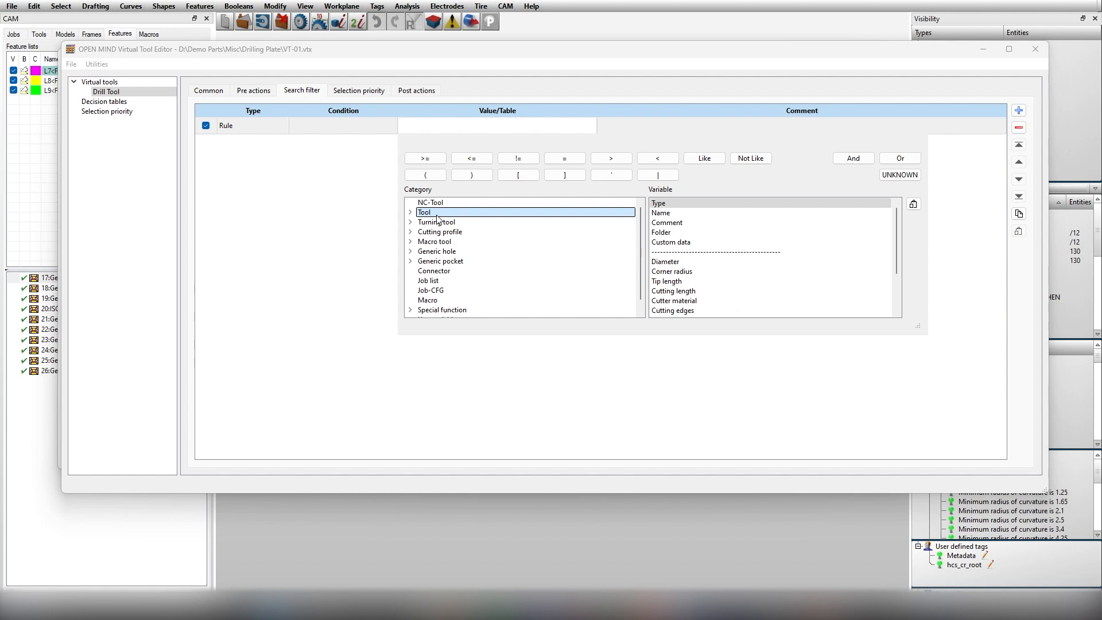
double_click(669, 263)
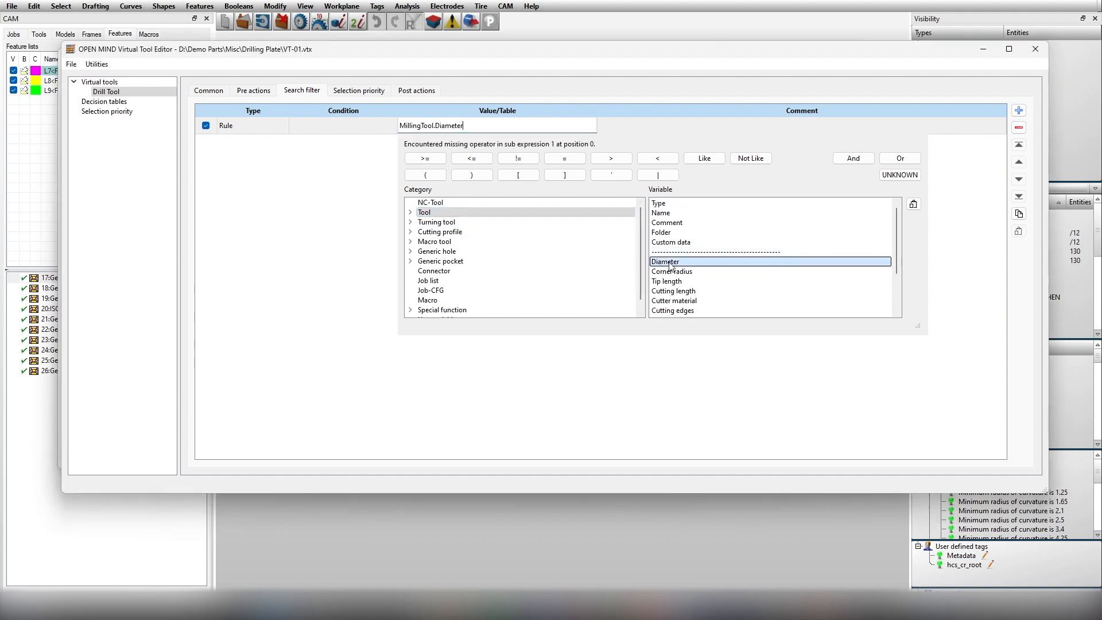
left_click(576, 162)
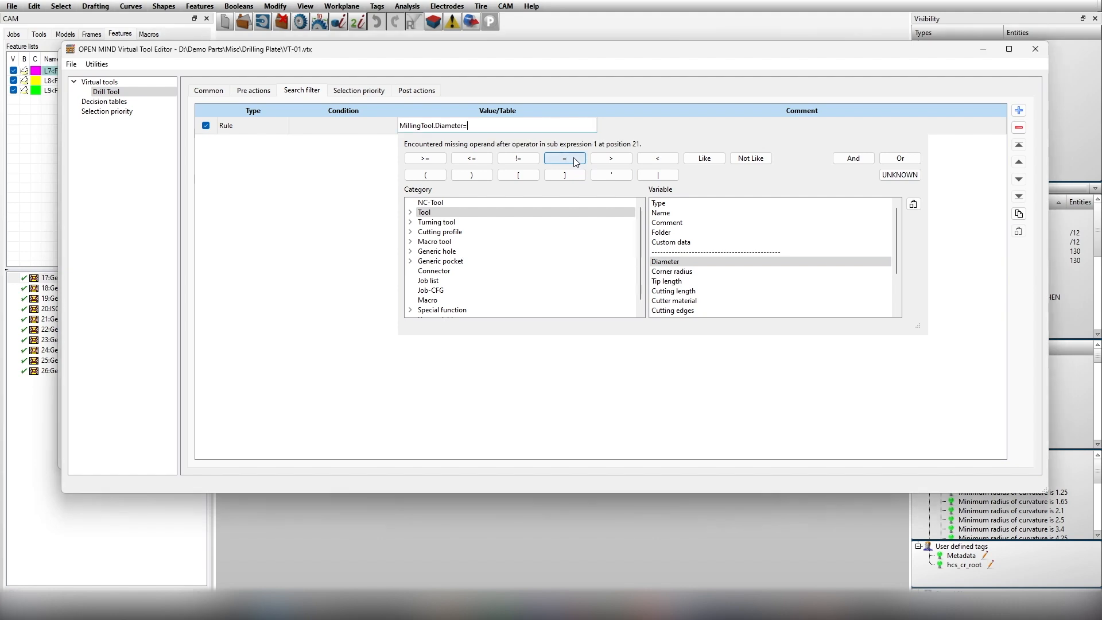
left_click(436, 272)
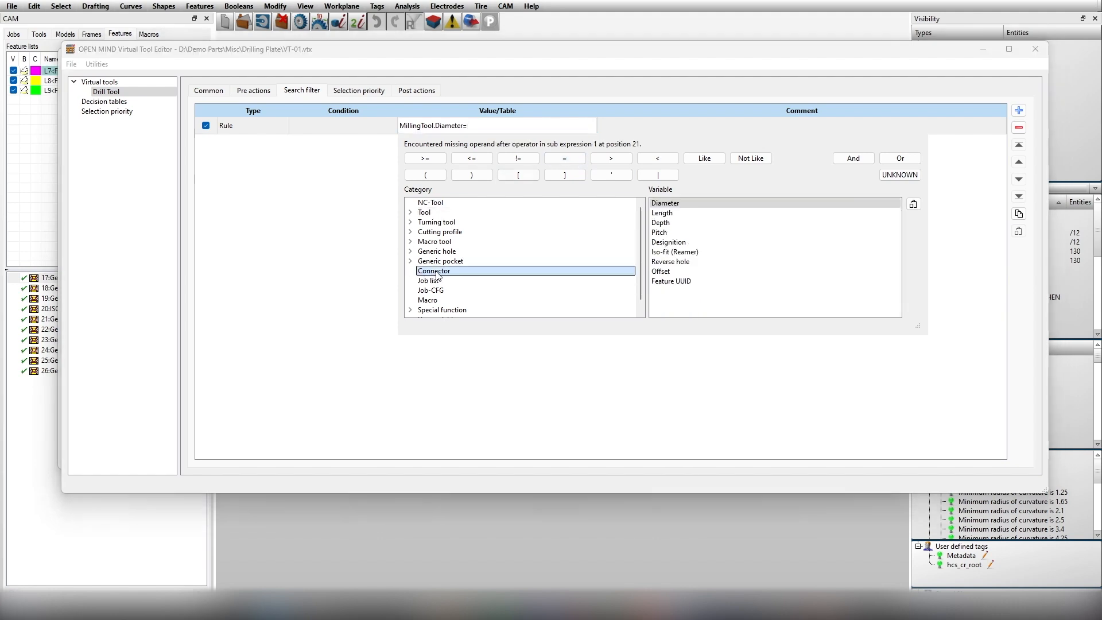
left_click(669, 204)
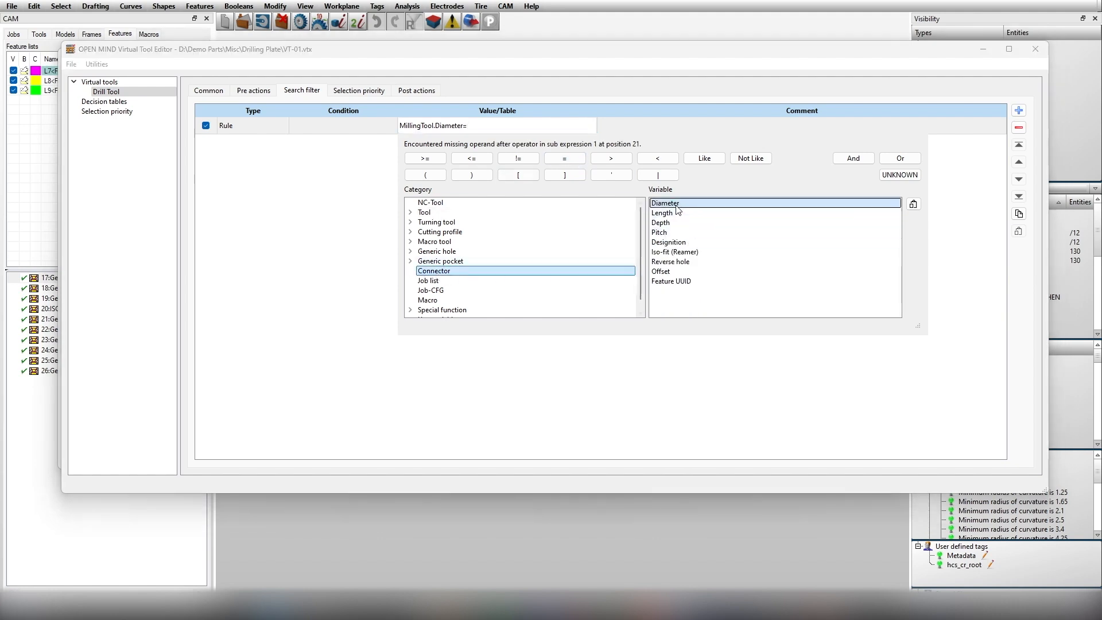
double_click(677, 205)
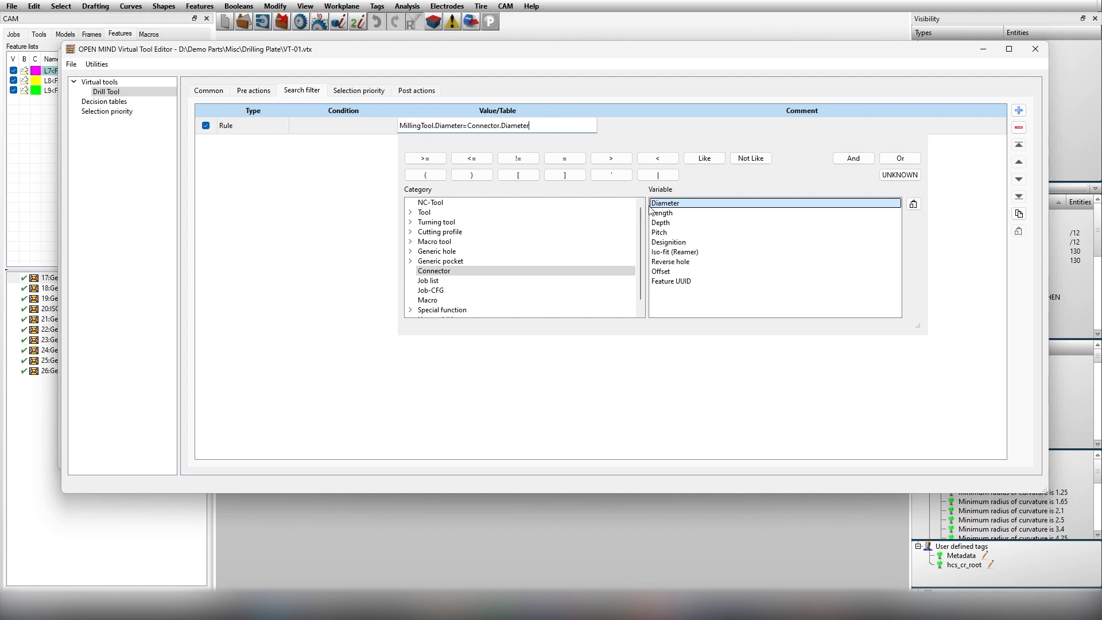
left_click(342, 211)
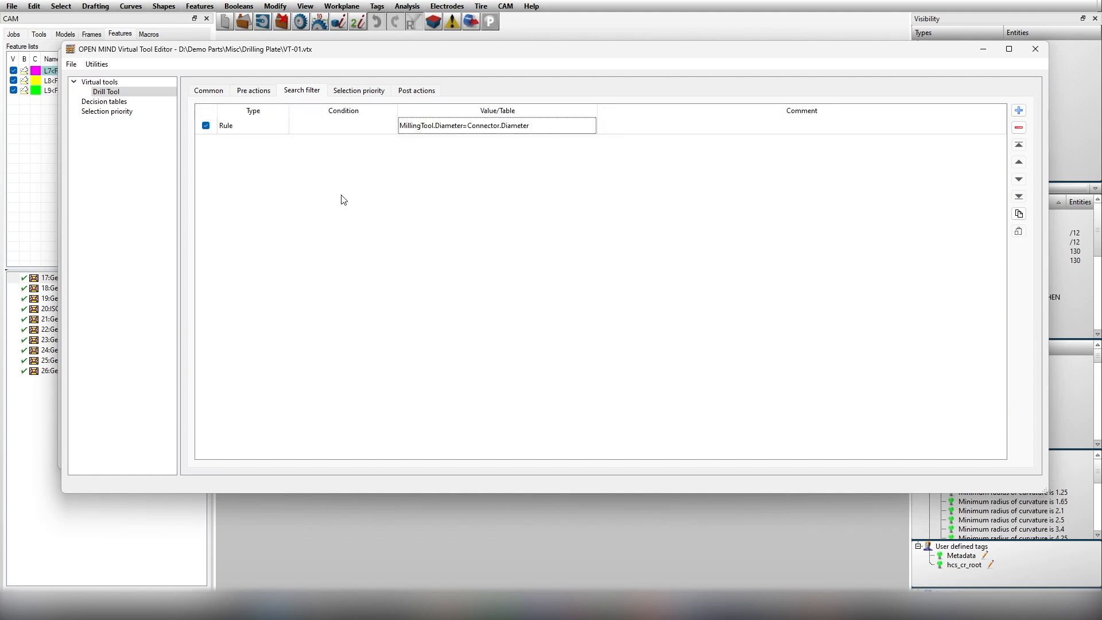
- Add a second search filter rule with the value NCTool.ClearanceLength>Connector.Length
left_click(1018, 111)
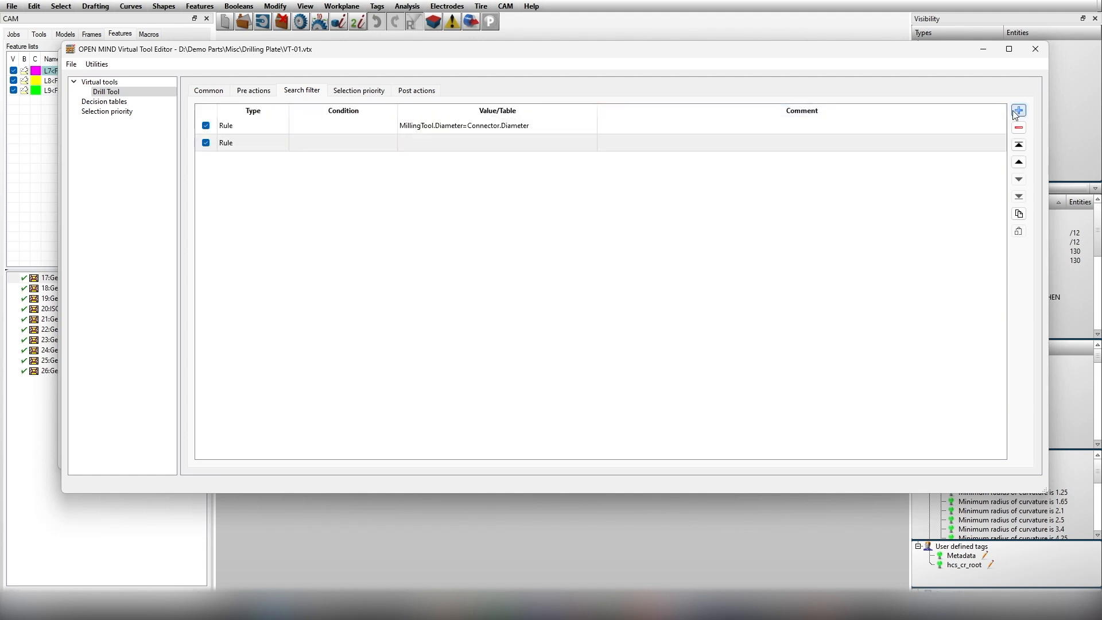
left_click(446, 144)
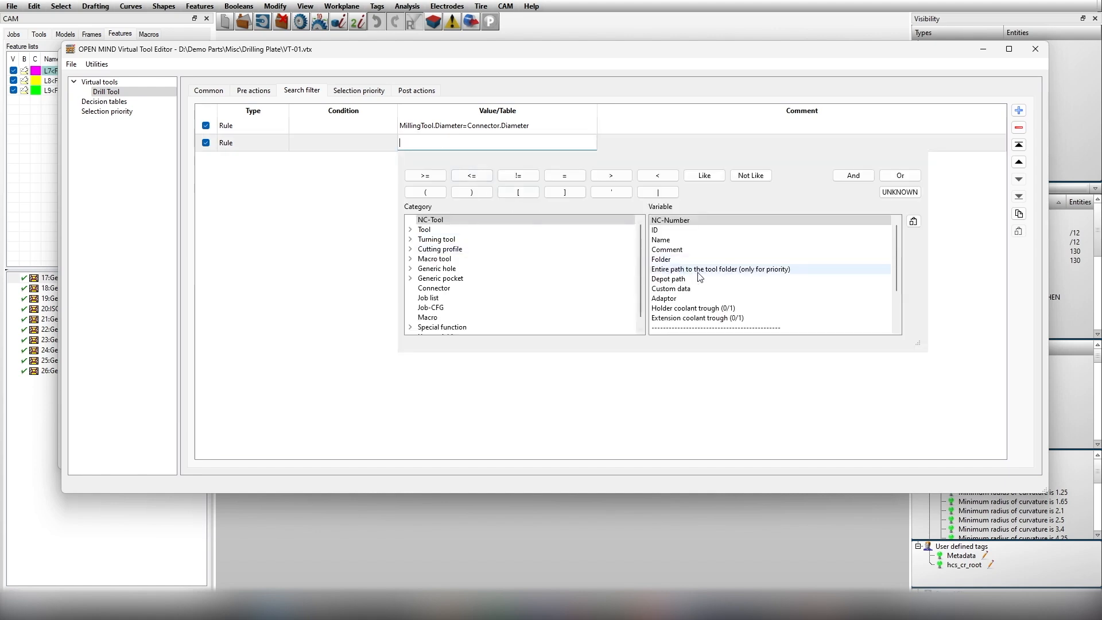
scroll(701, 278, "down", 2)
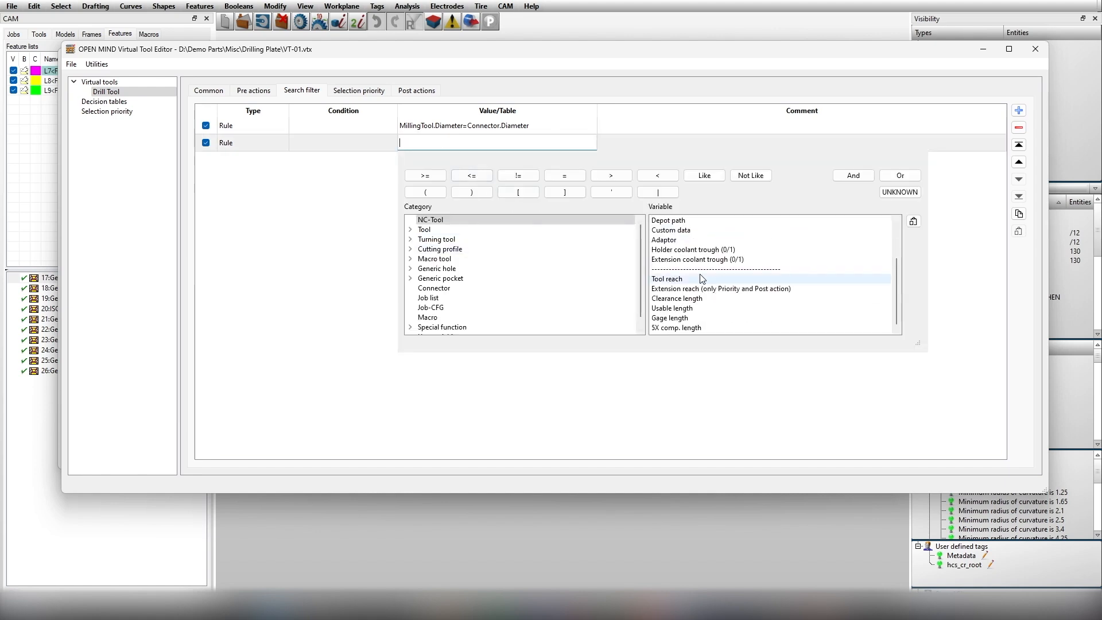
left_click(683, 299)
double_click(682, 299)
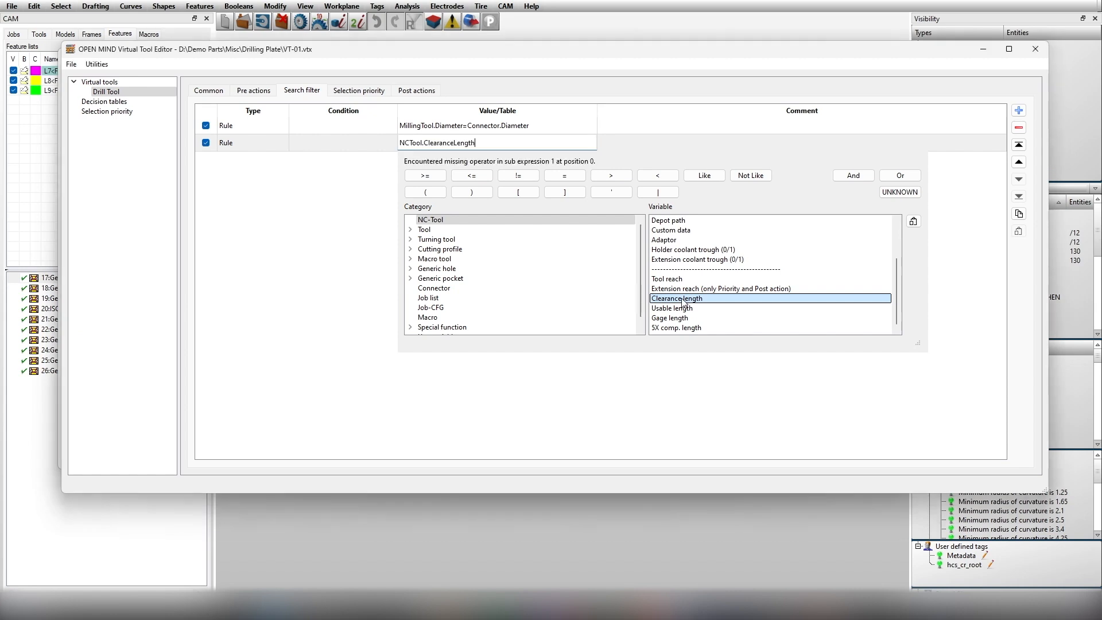
left_click(618, 178)
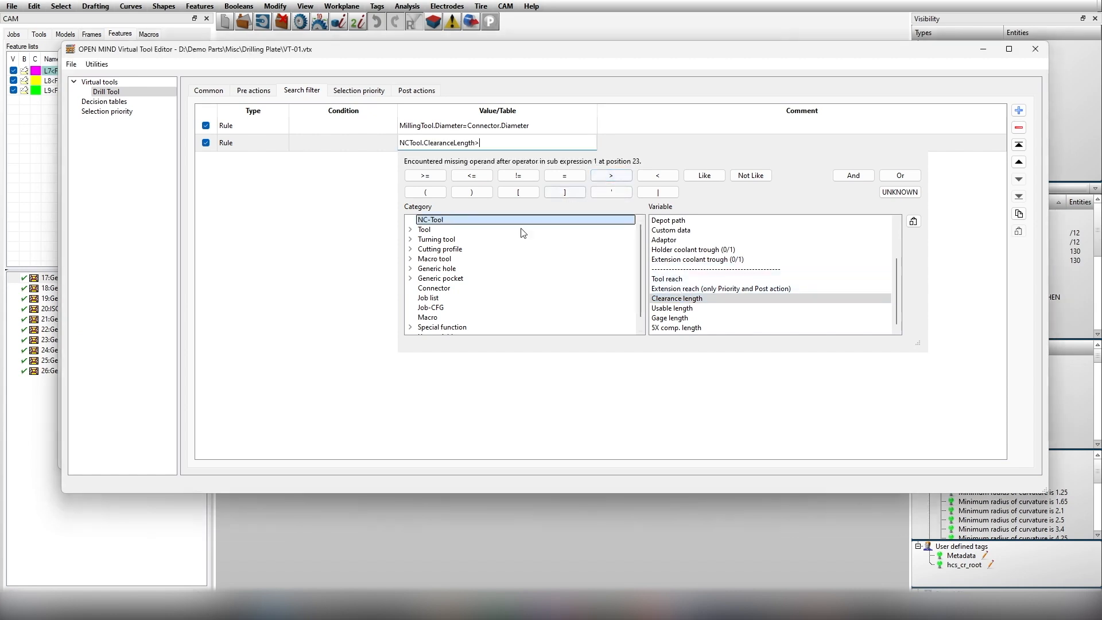
left_click(569, 288)
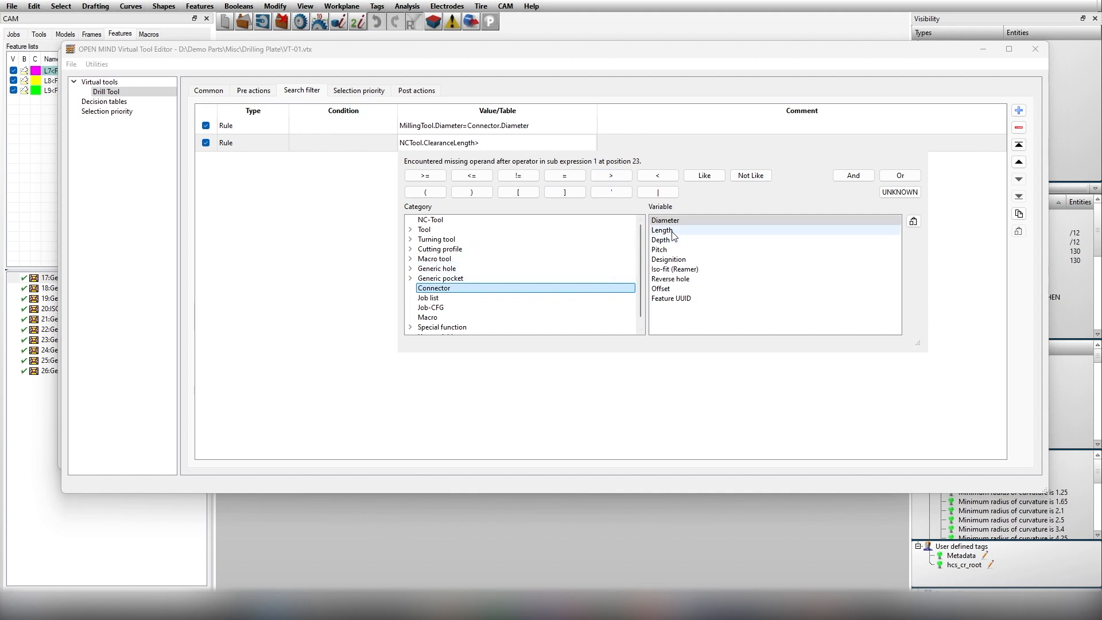
double_click(679, 231)
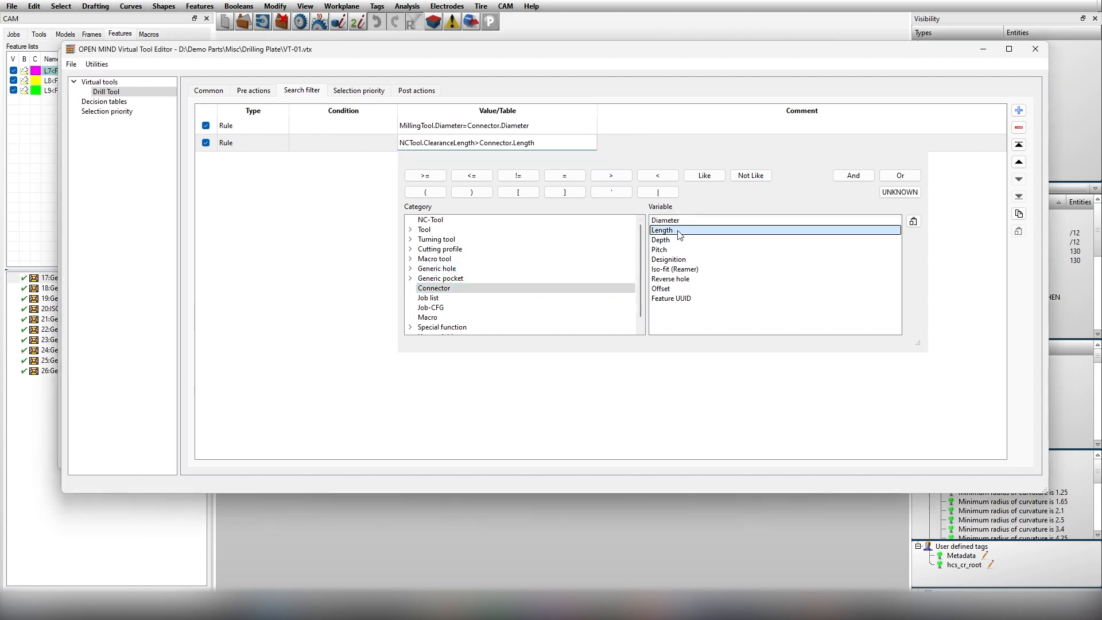
left_click(352, 253)
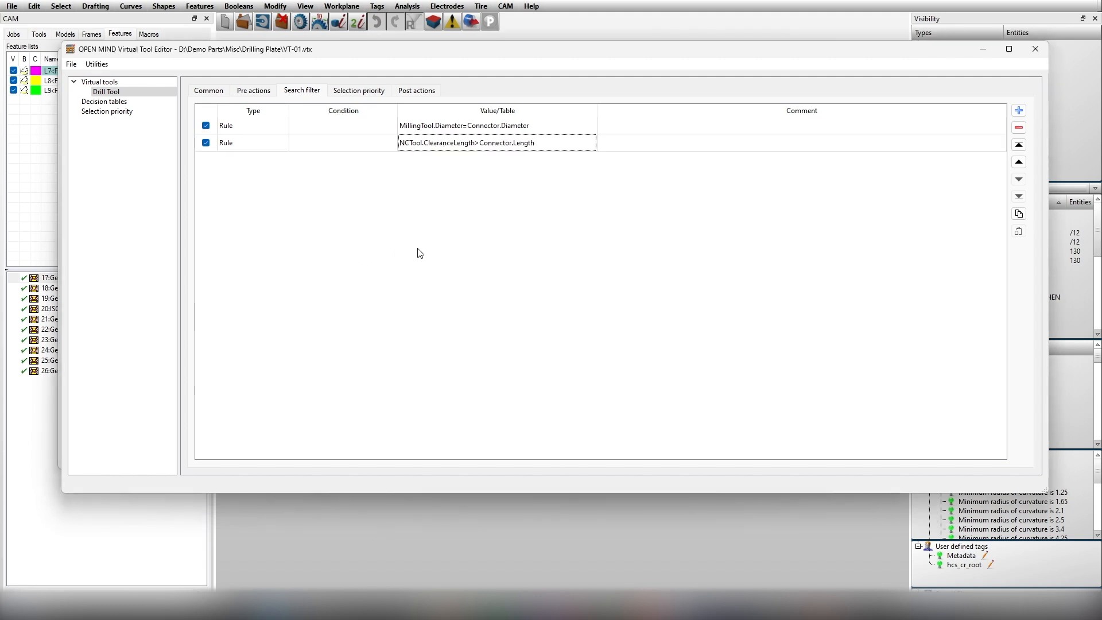
- Add a third search filter rule that matches materials, with the value CuttingProfile.Material='Joblist.Material'
left_click(1019, 111)
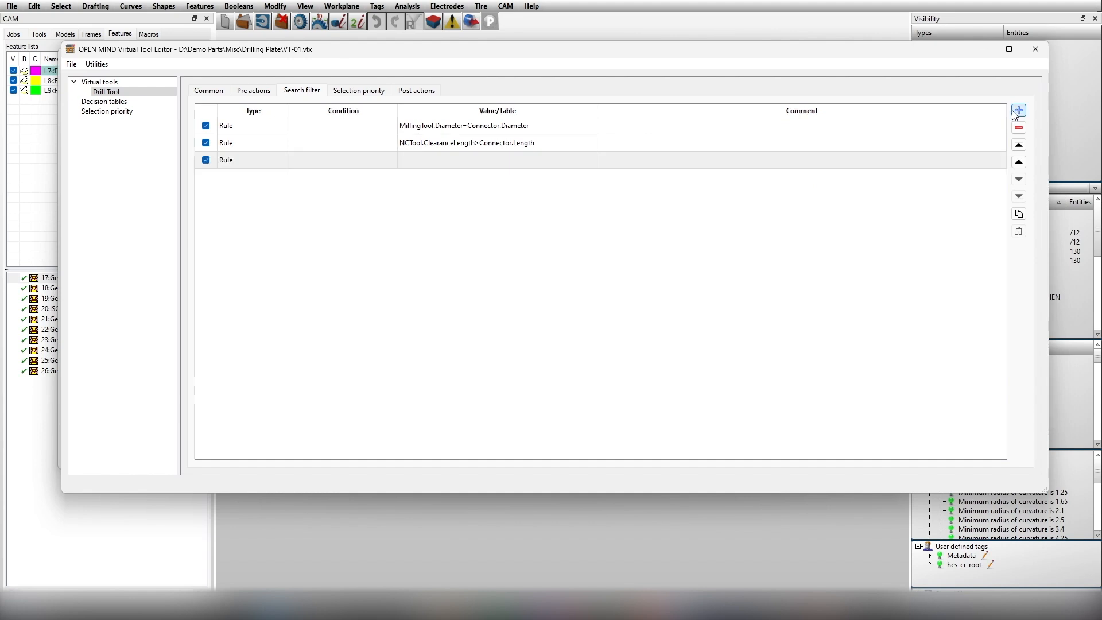
left_click(439, 164)
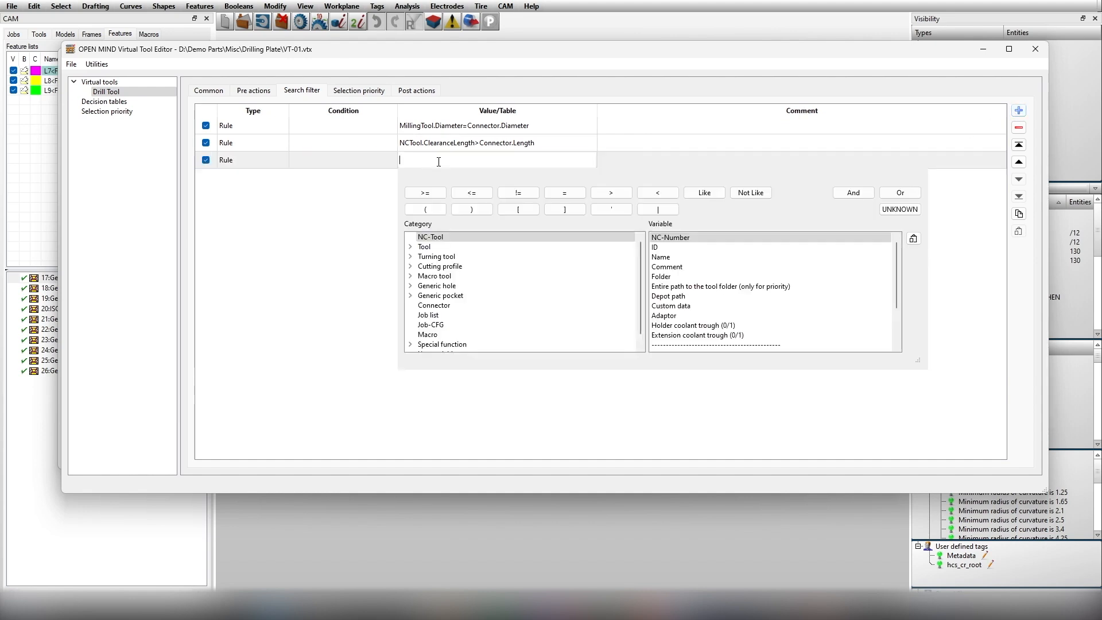
left_click(430, 267)
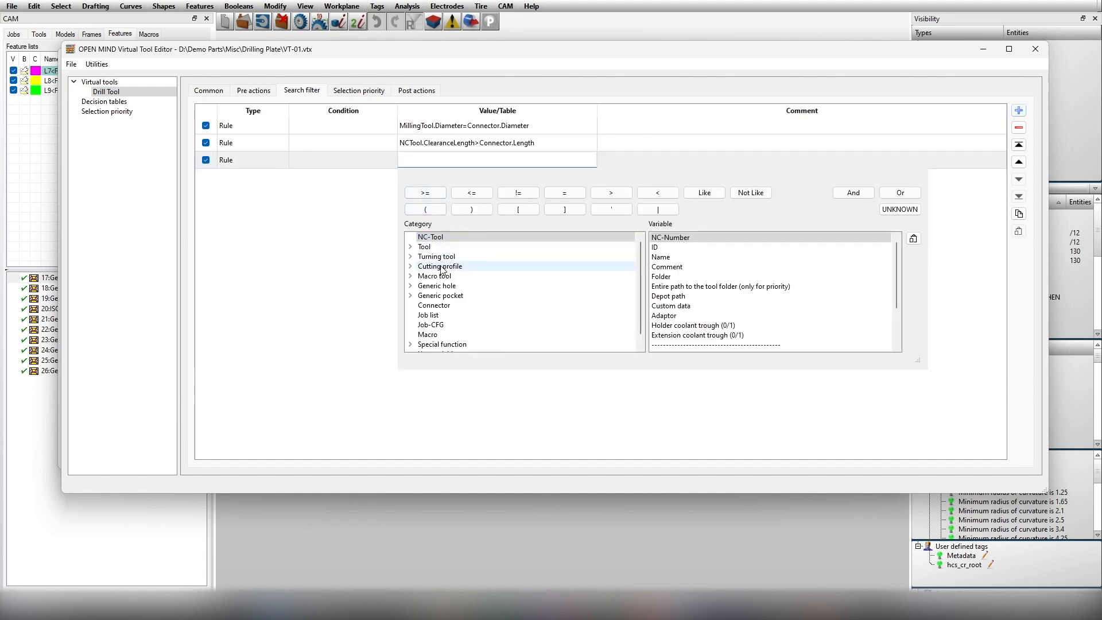
left_click(411, 267)
left_click(451, 276)
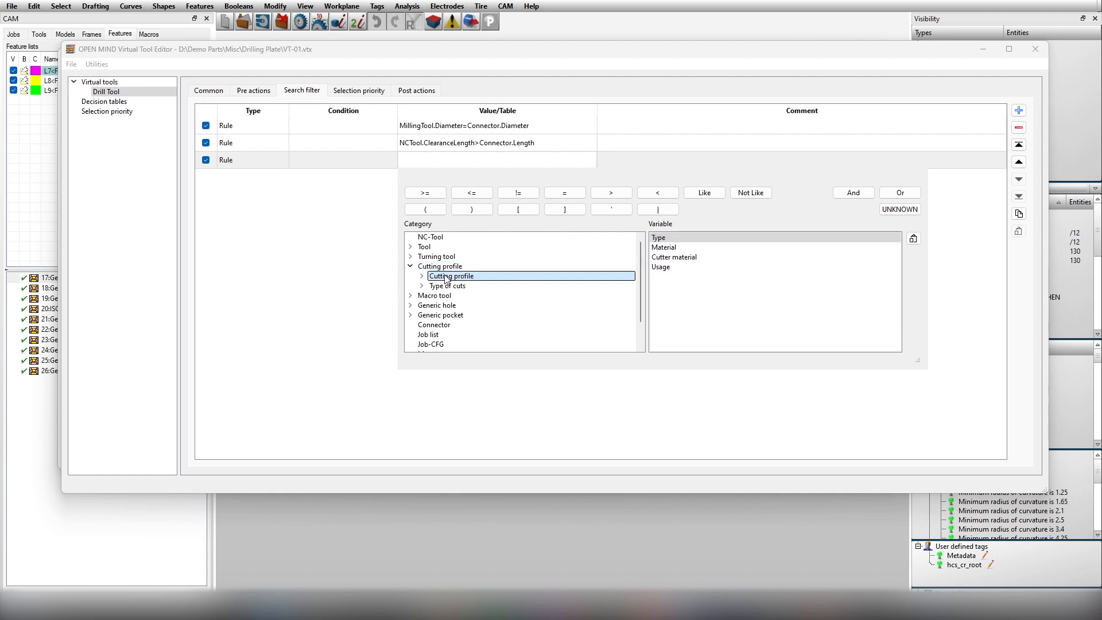
double_click(675, 248)
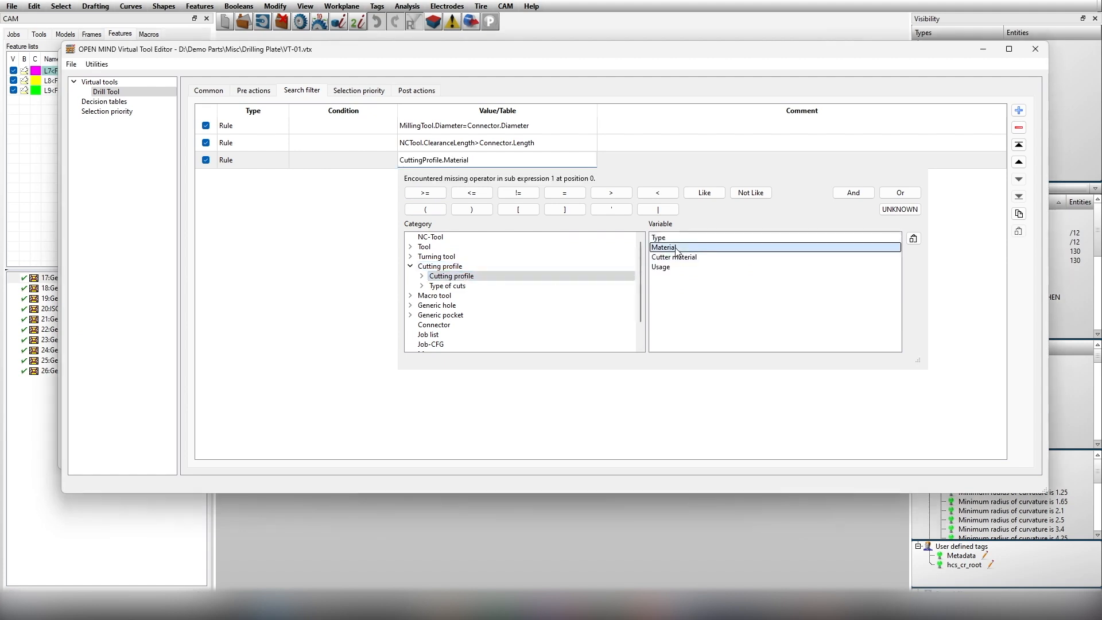
left_click(568, 196)
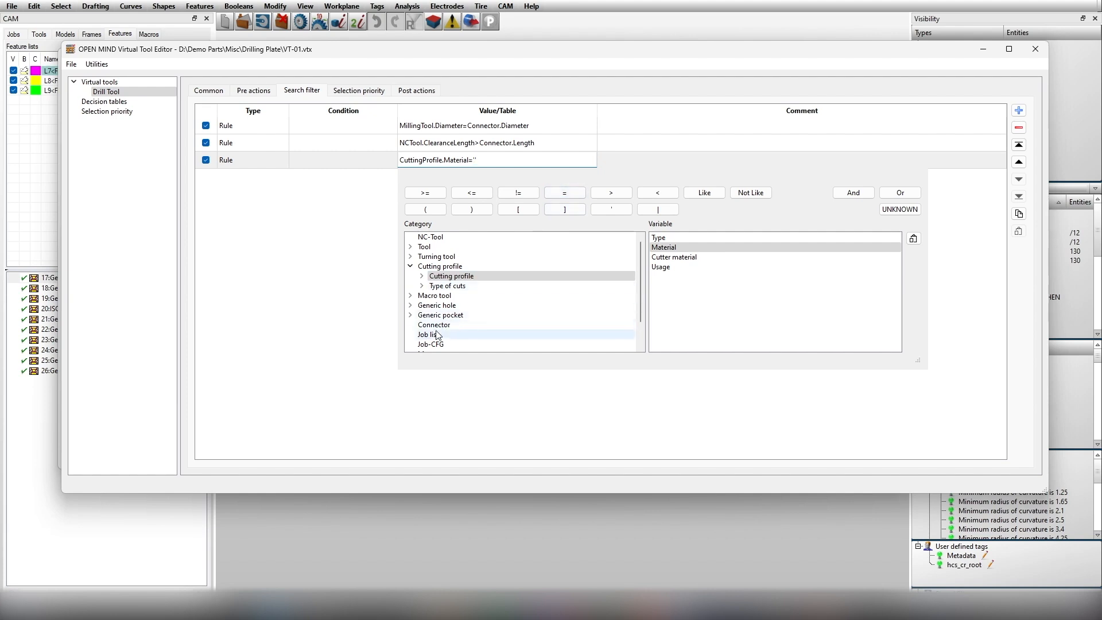
left_click(554, 334)
double_click(666, 257)
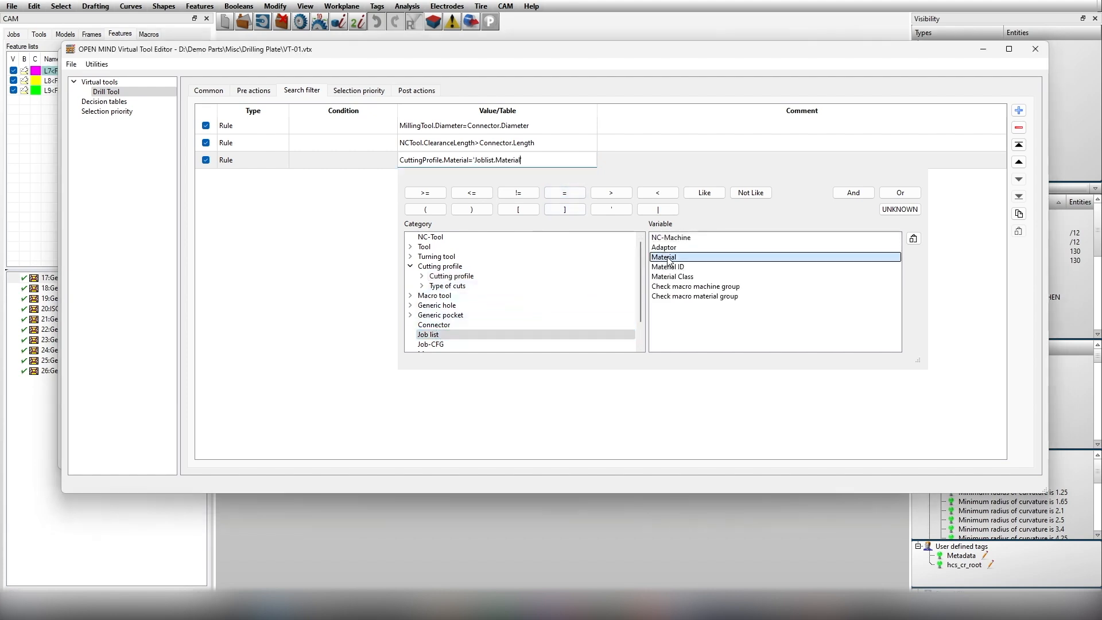
left_click(287, 258)
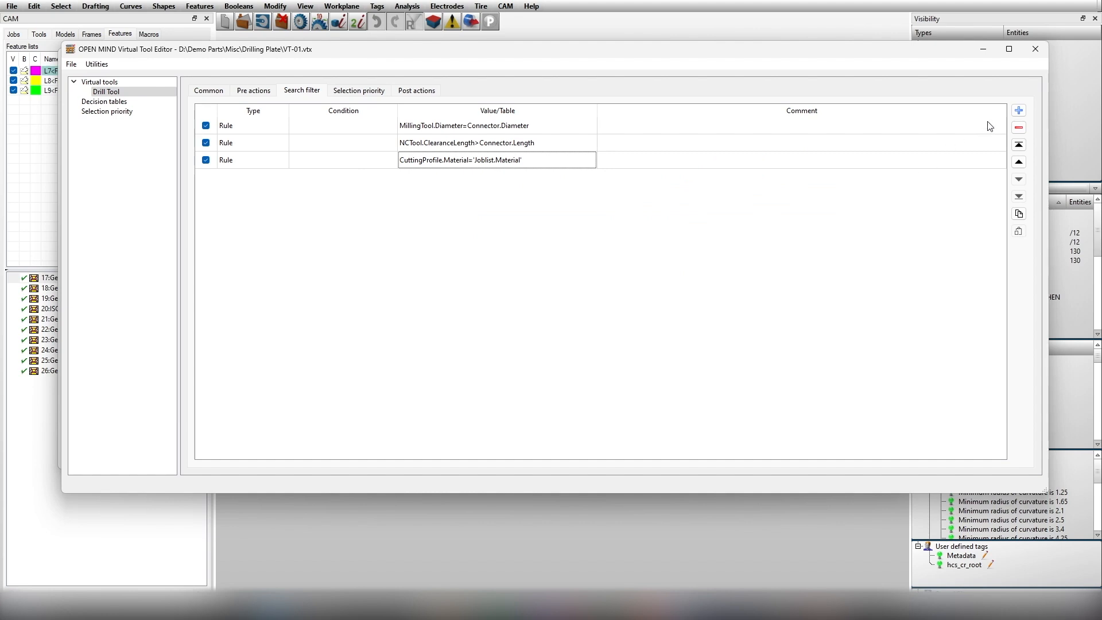
- Add a fourth search filter rule to the drill tool with the value NCTool.Adaptor='Machine.Adaptor'
left_click(1019, 110)
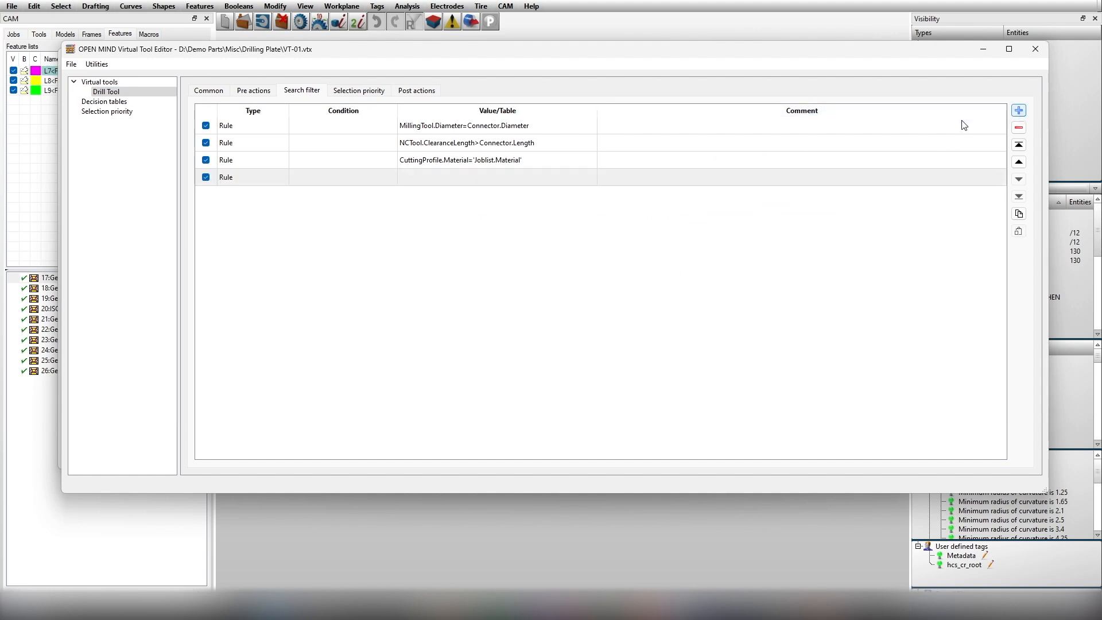
left_click(423, 178)
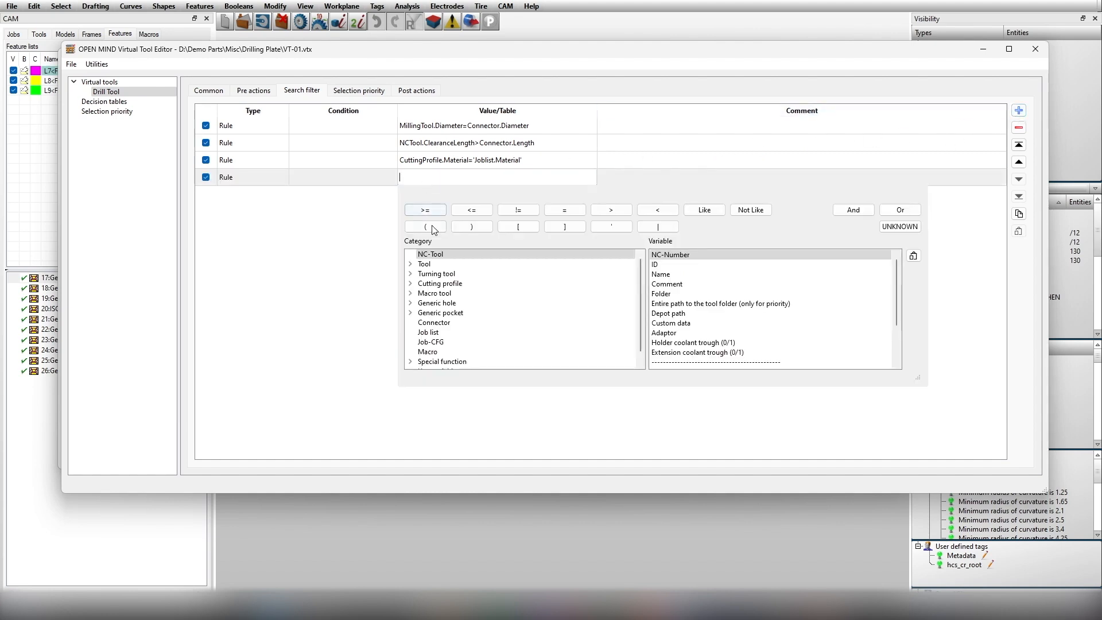
left_click(455, 256)
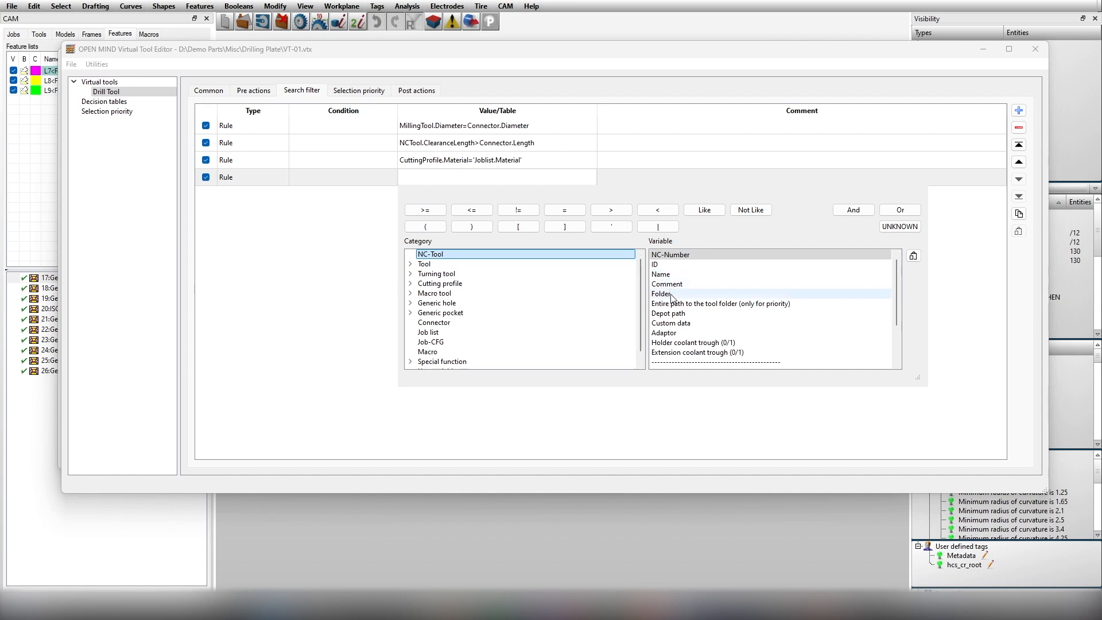
double_click(677, 334)
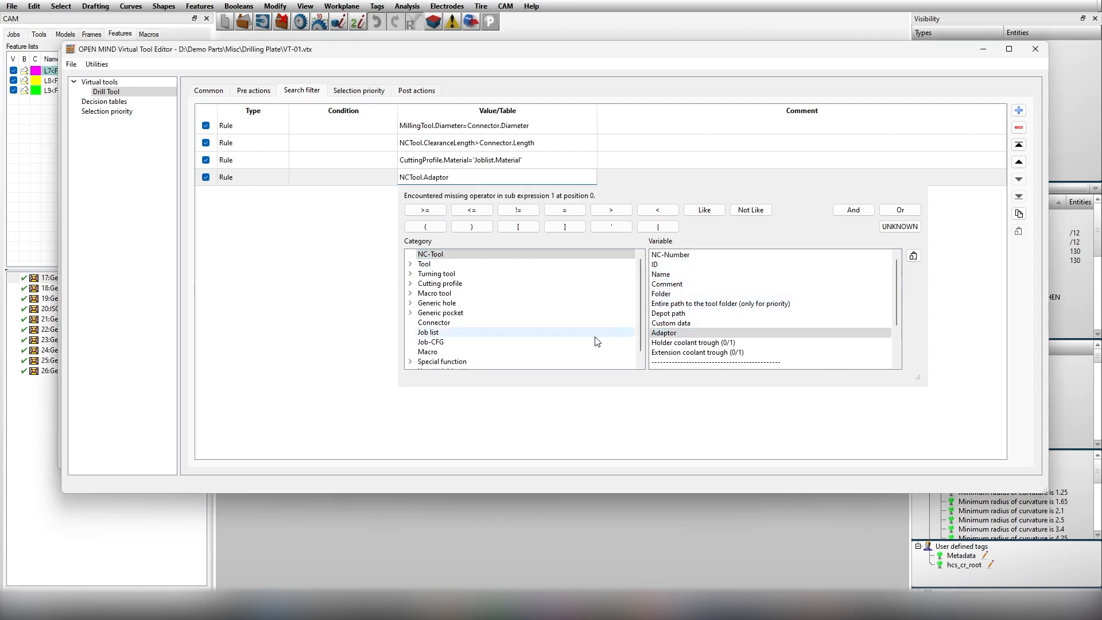
left_click(541, 333)
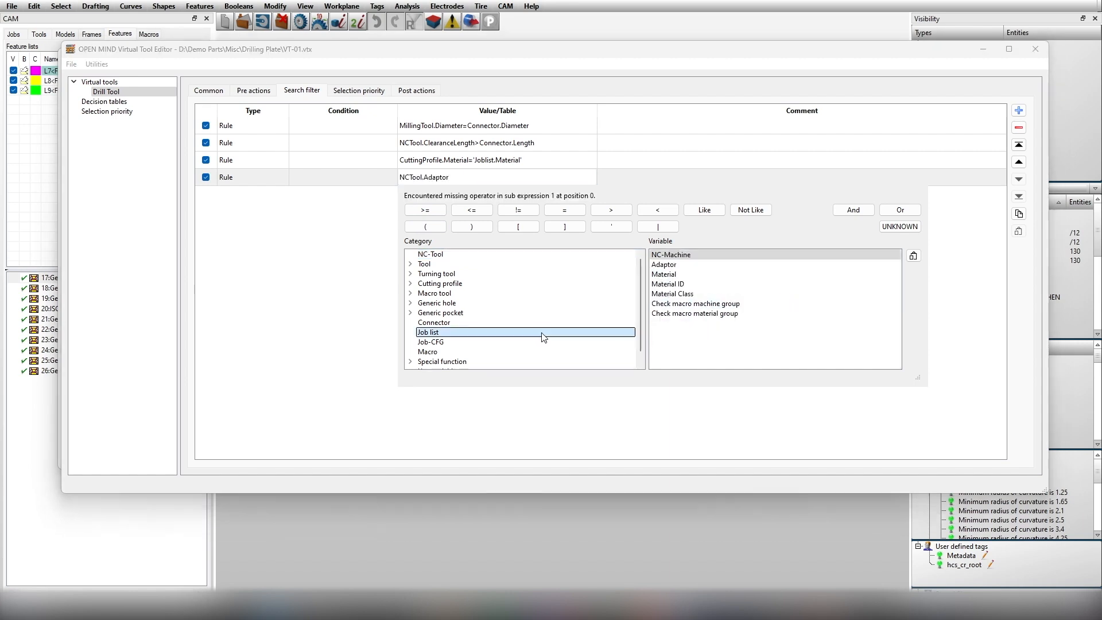
left_click(665, 265)
left_click(577, 210)
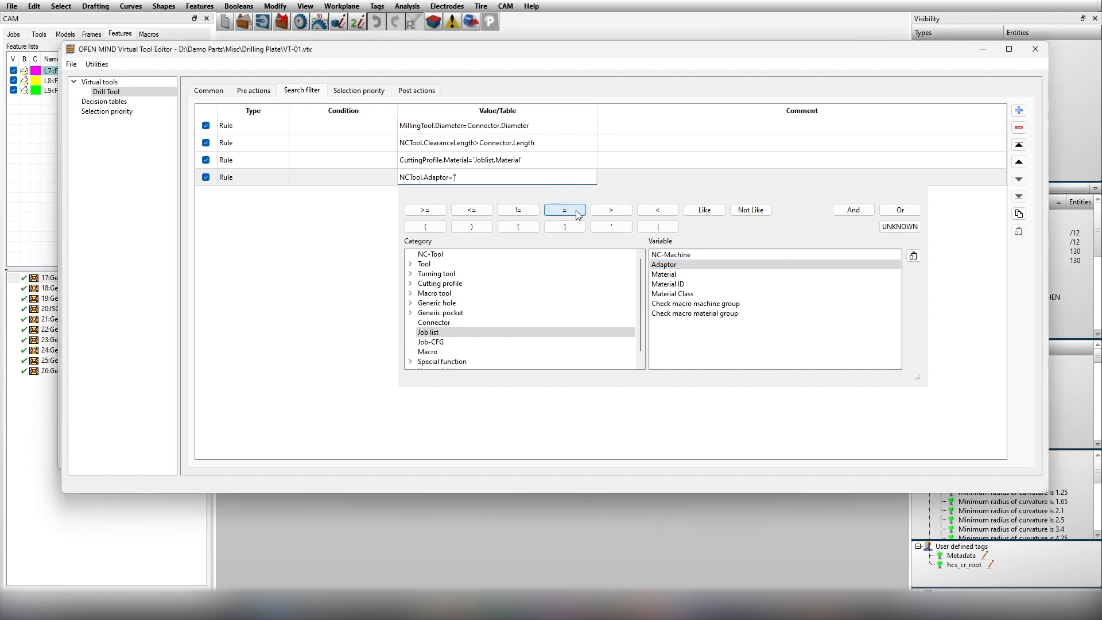
double_click(665, 265)
type("'")
left_click(297, 293)
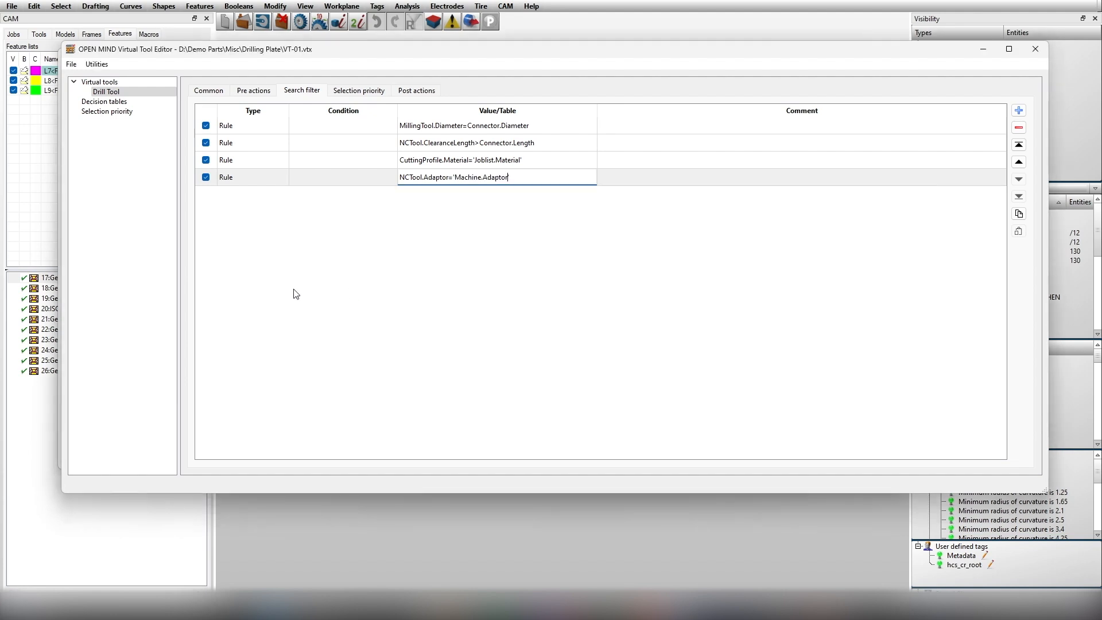
- Give the adaptor rule the condition Machine.Adaptor!= UNKNOWN
left_click(330, 183)
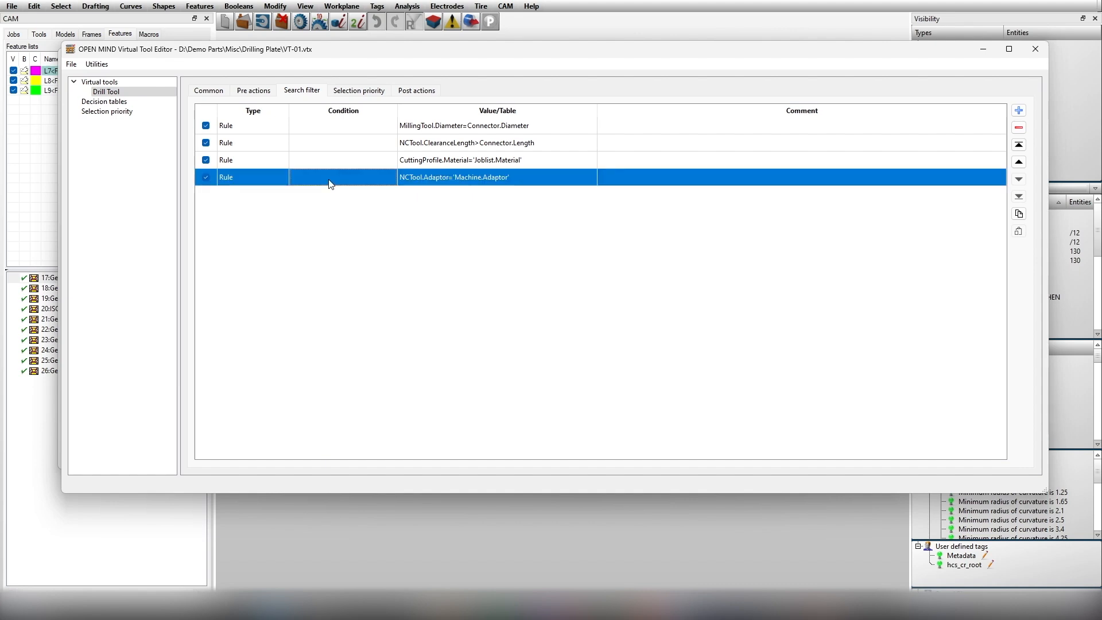
left_click(330, 181)
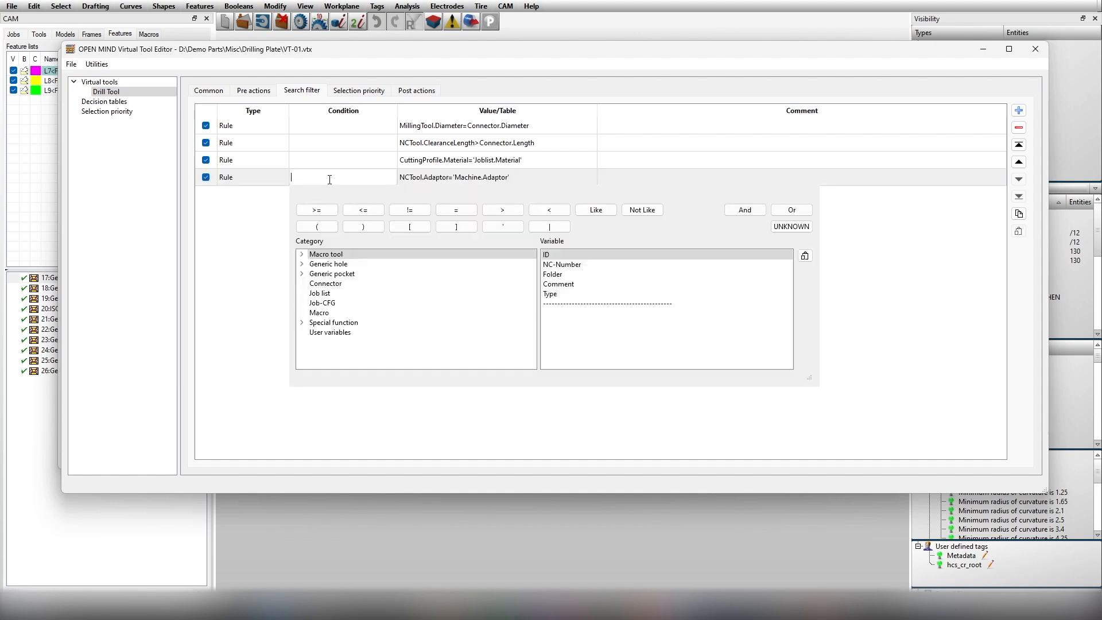
left_click(323, 293)
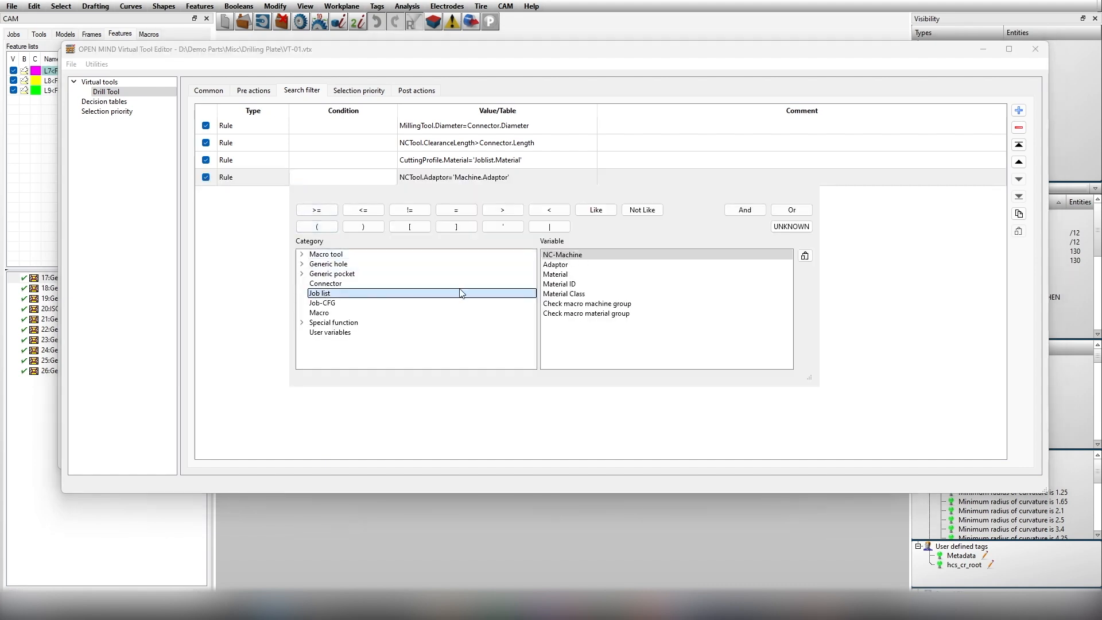
double_click(556, 265)
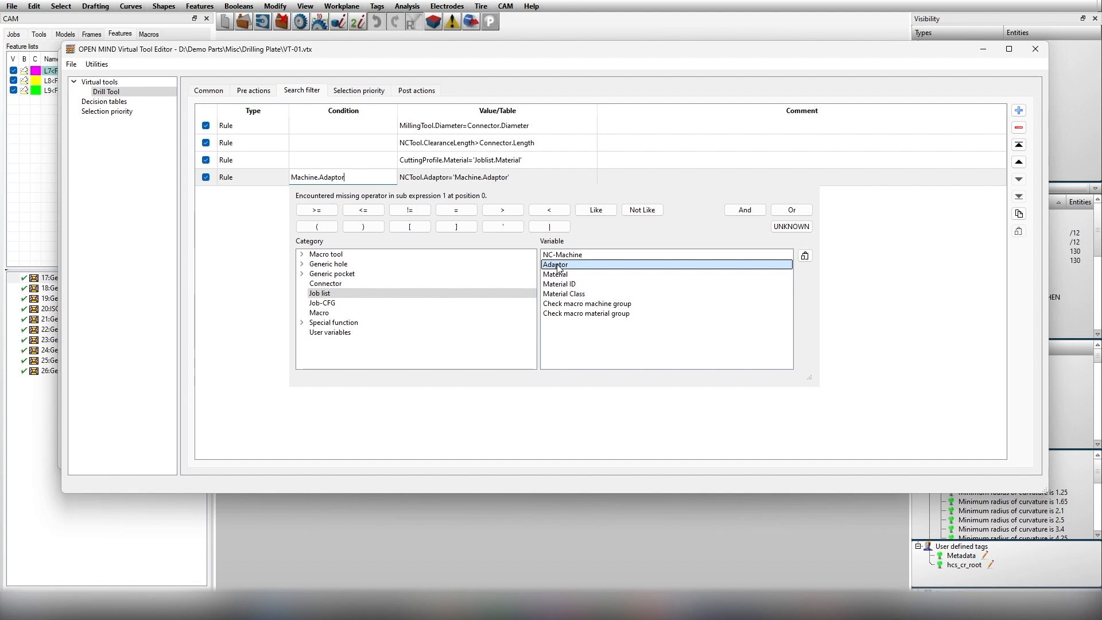
left_click(422, 212)
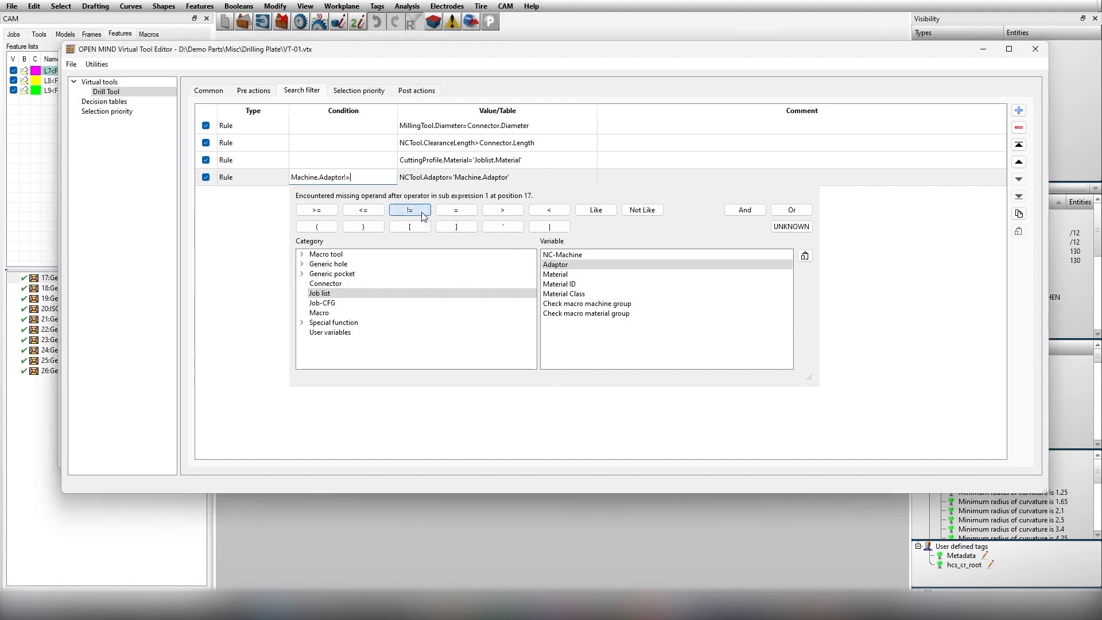
left_click(791, 227)
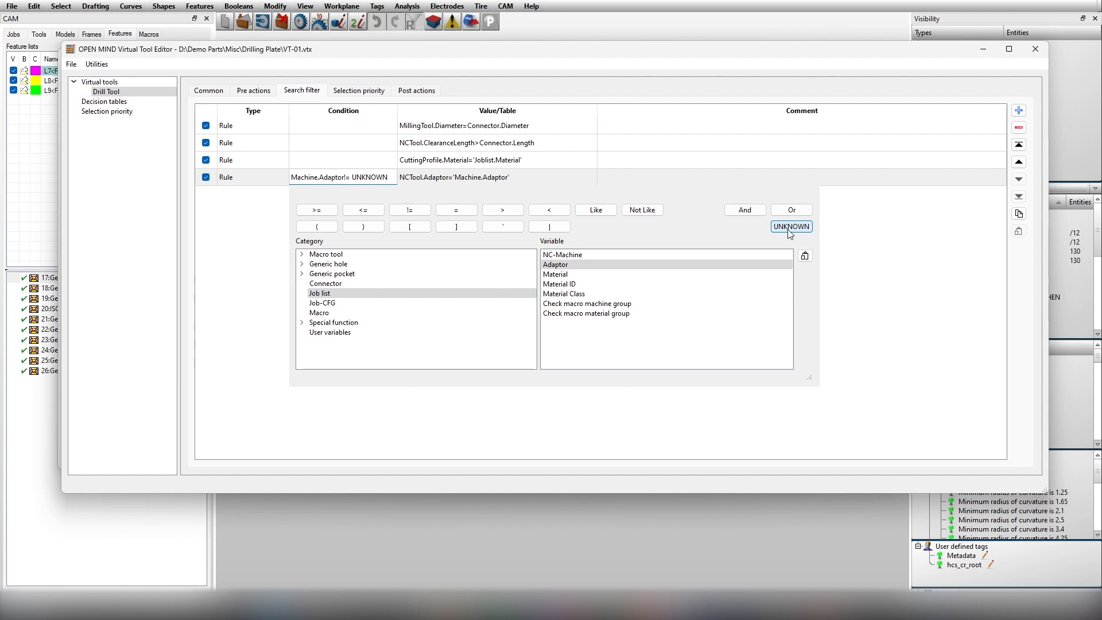
left_click(235, 255)
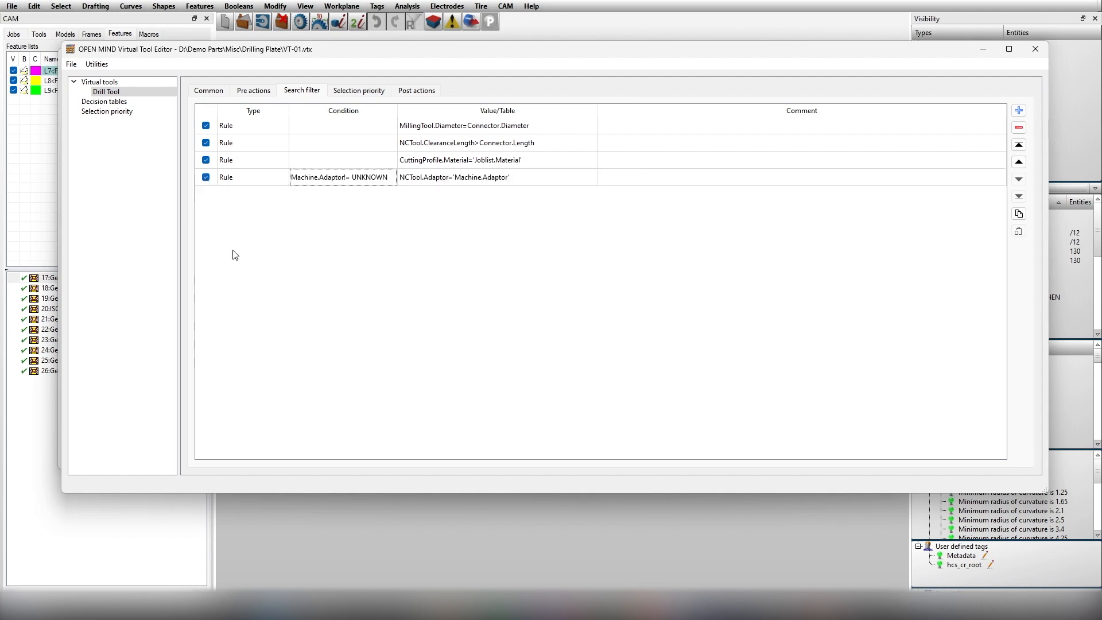
left_click(78, 68)
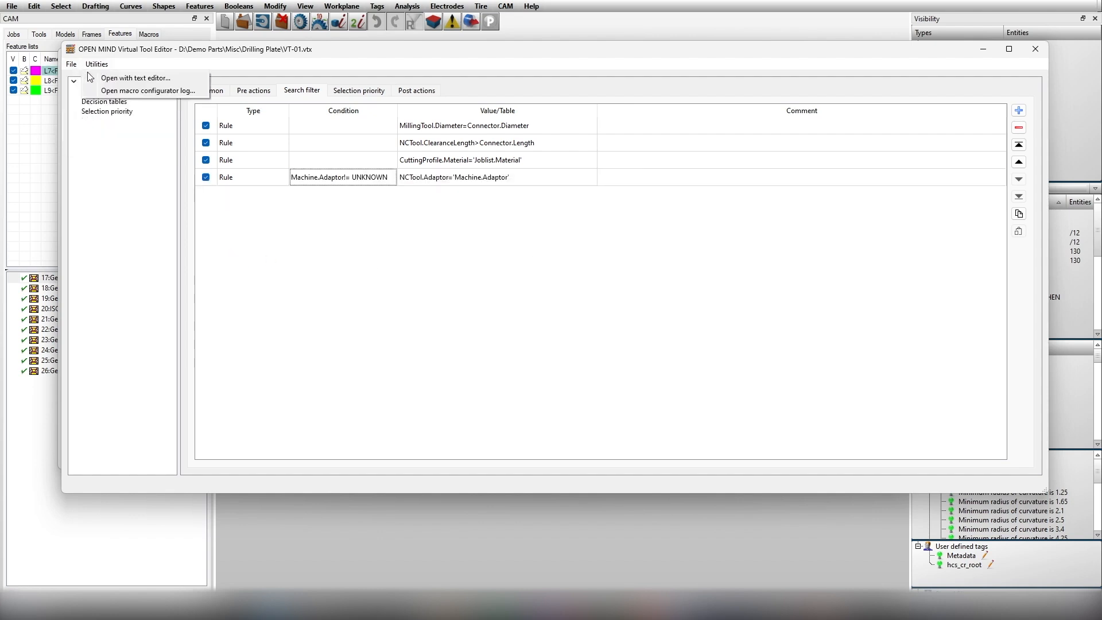
left_click(102, 107)
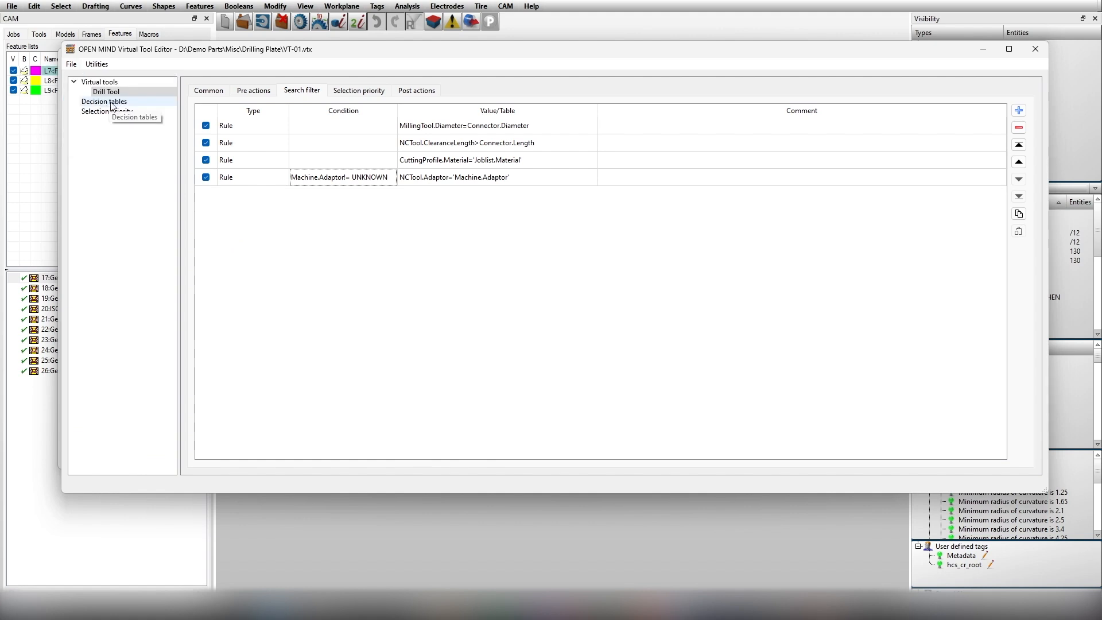
- Add a second virtual tool with the Id "Tap tool" and the name "Tapping"
left_click(129, 92)
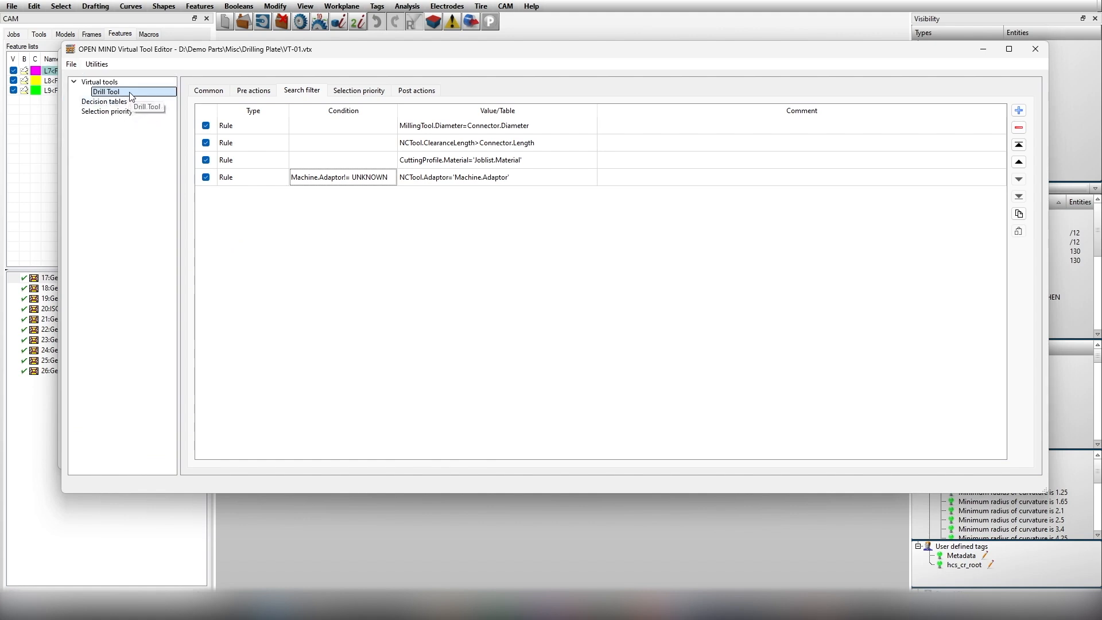
right_click(122, 86)
left_click(142, 91)
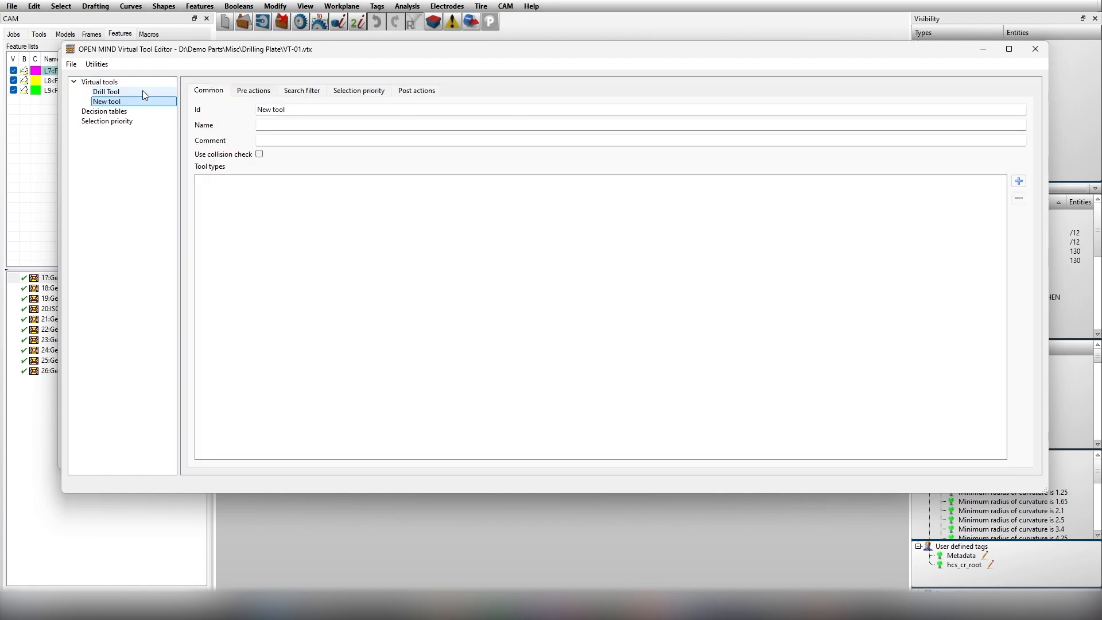
triple_click(293, 114)
type("Tapping")
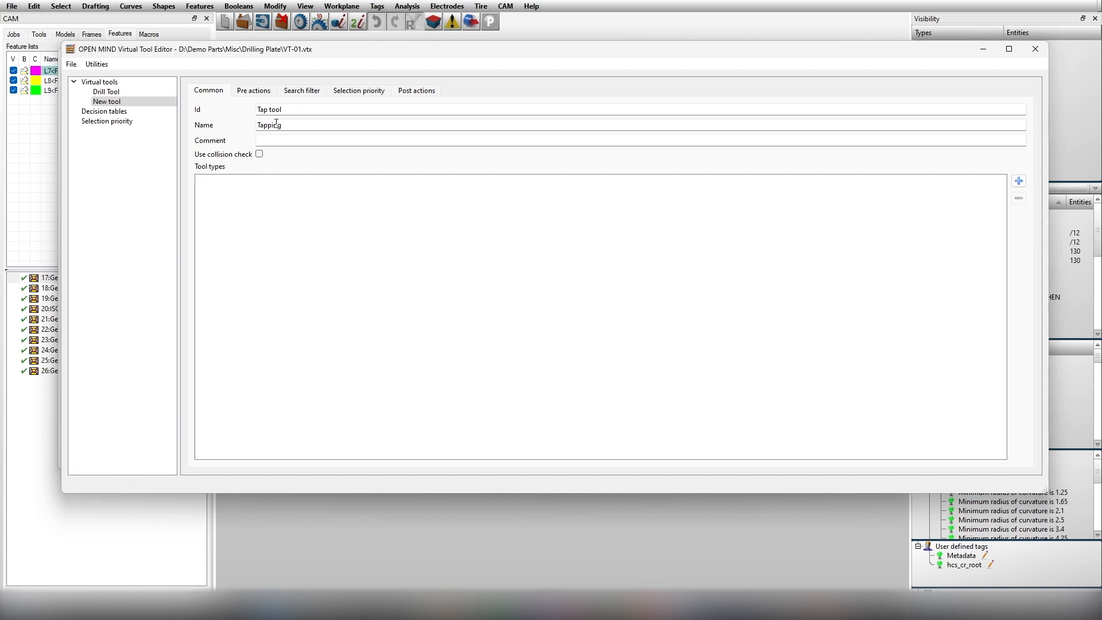
left_click(277, 125)
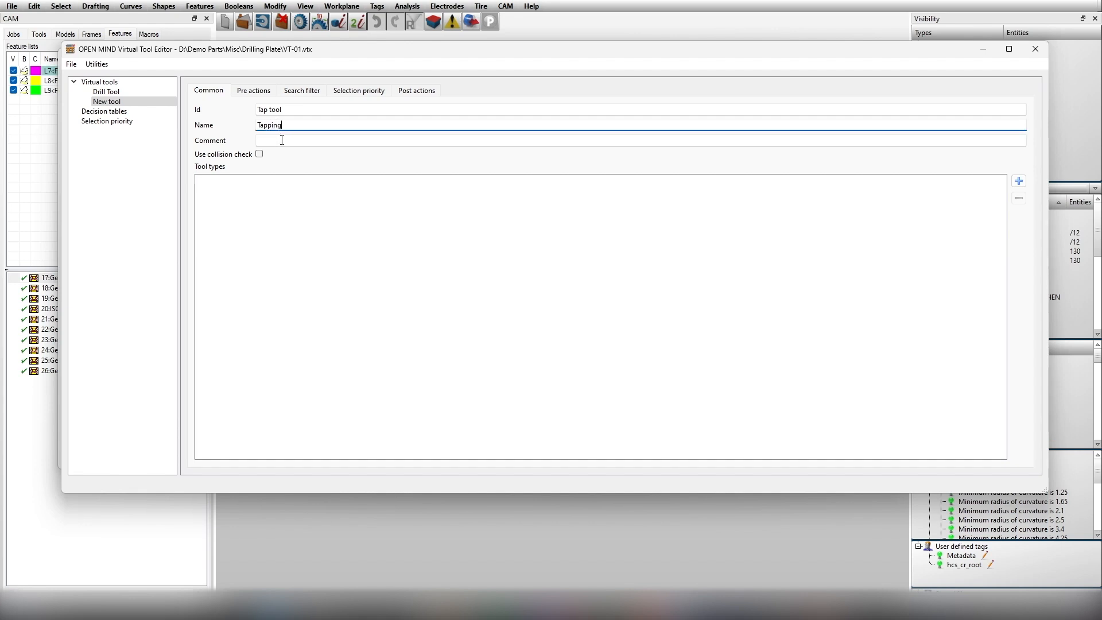
- Add Tap tool as the tool type of the tapping virtual tool
left_click(1019, 181)
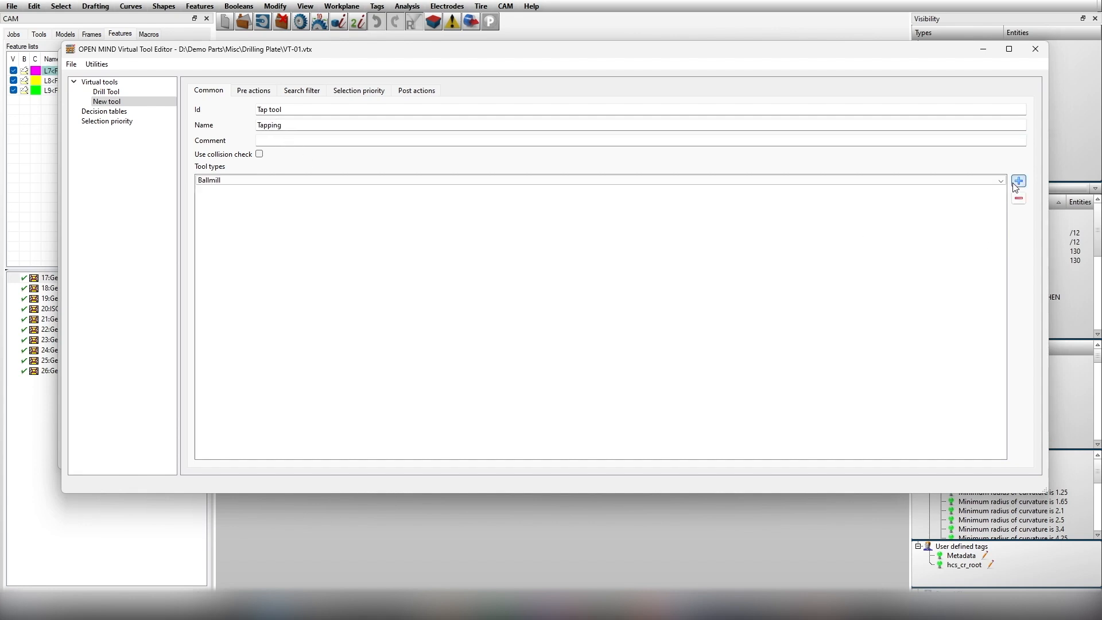
left_click(284, 181)
scroll(287, 195, "down", 1)
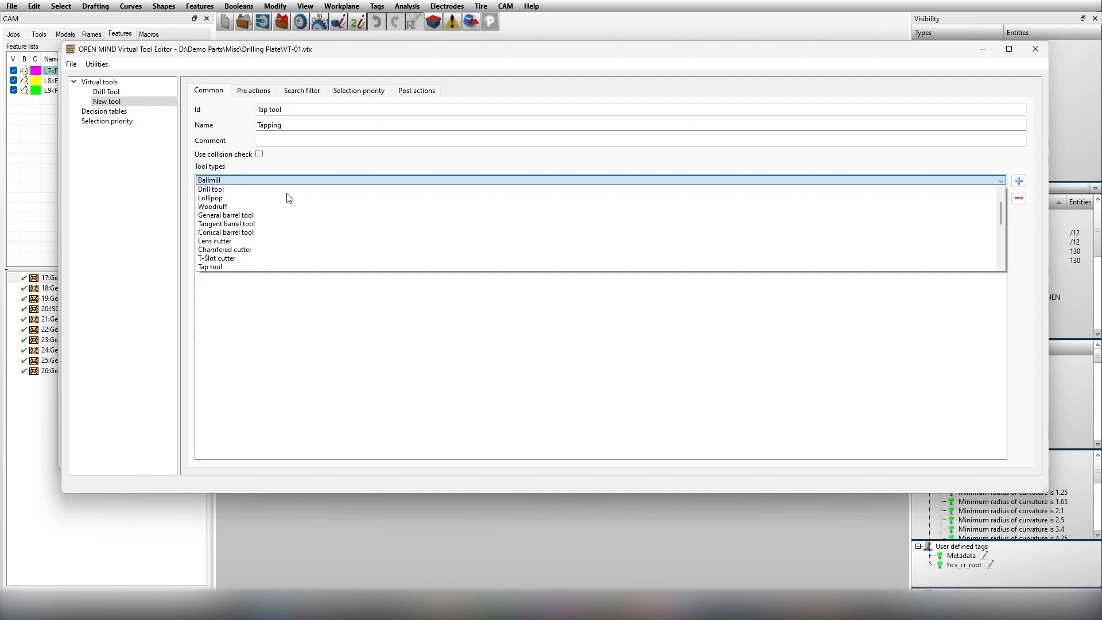
scroll(288, 196, "down", 1)
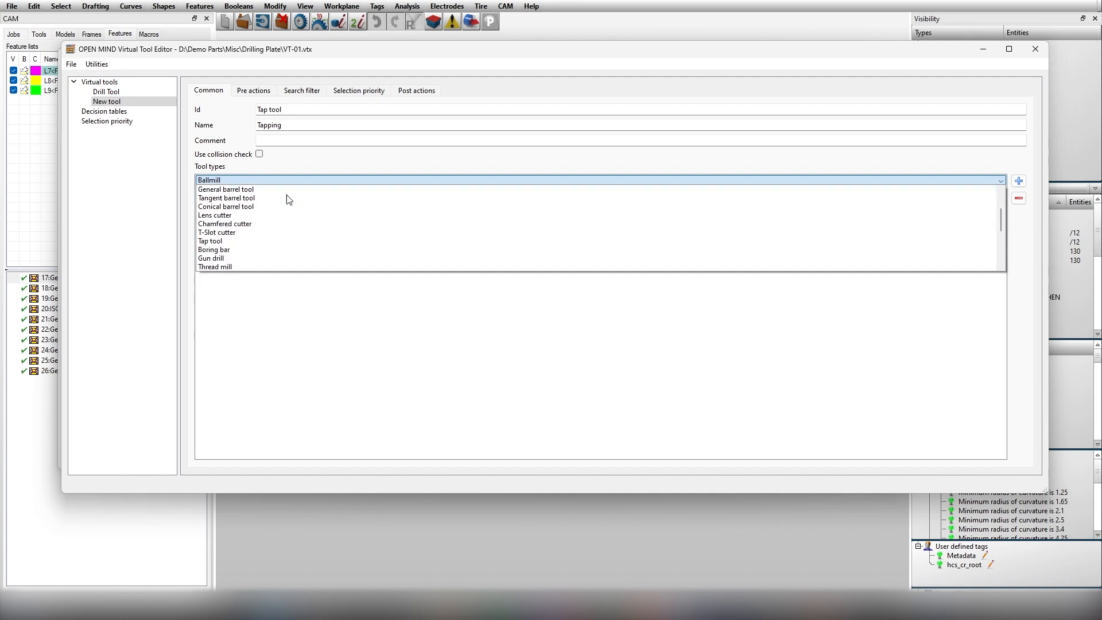
left_click(234, 243)
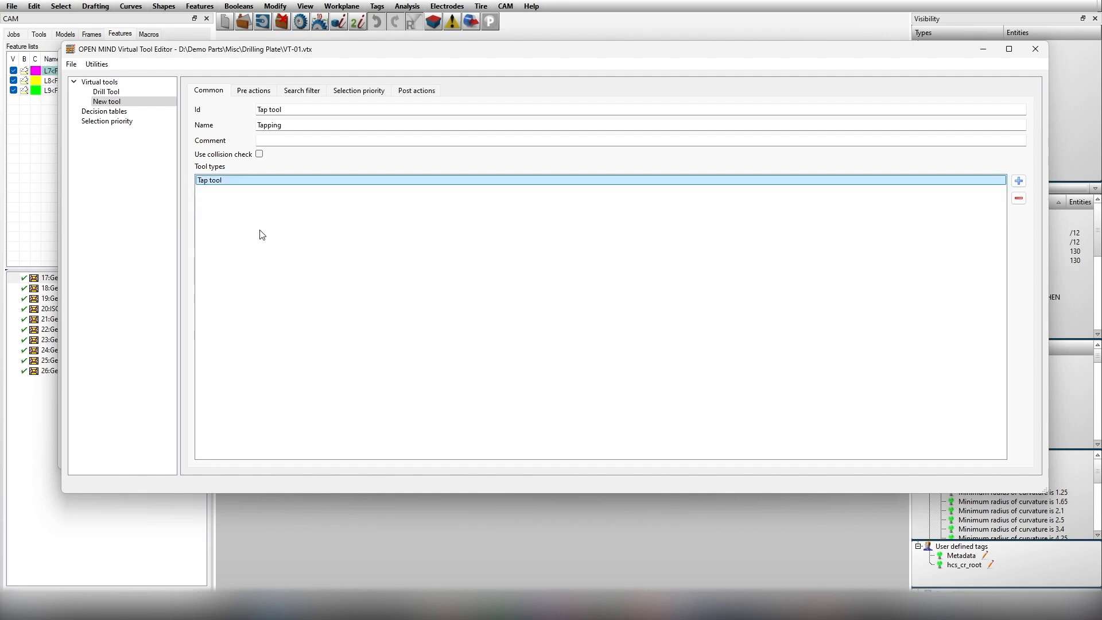
- Copy all four search filter rules from Drill Tool into the search filter of Tap tool
left_click(315, 95)
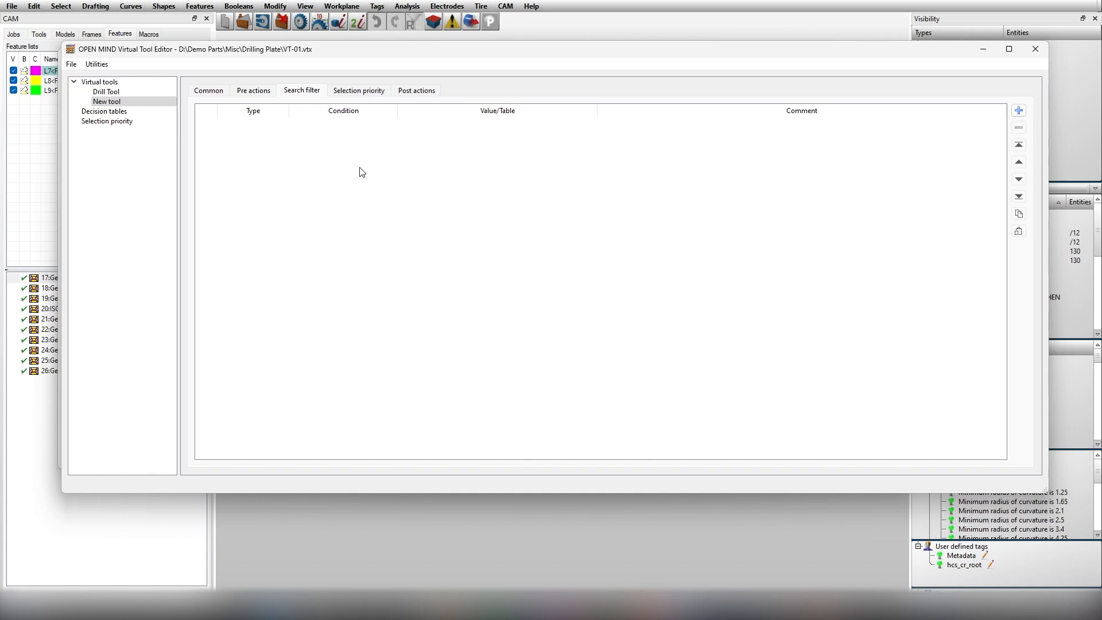
left_click(130, 92)
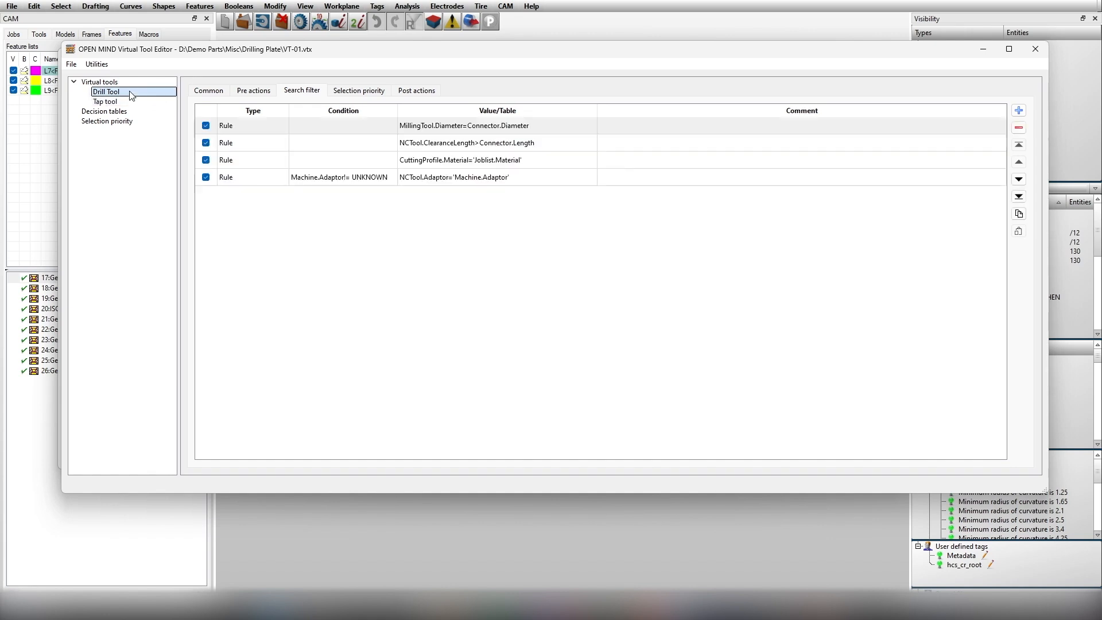
left_click(516, 181, "shift")
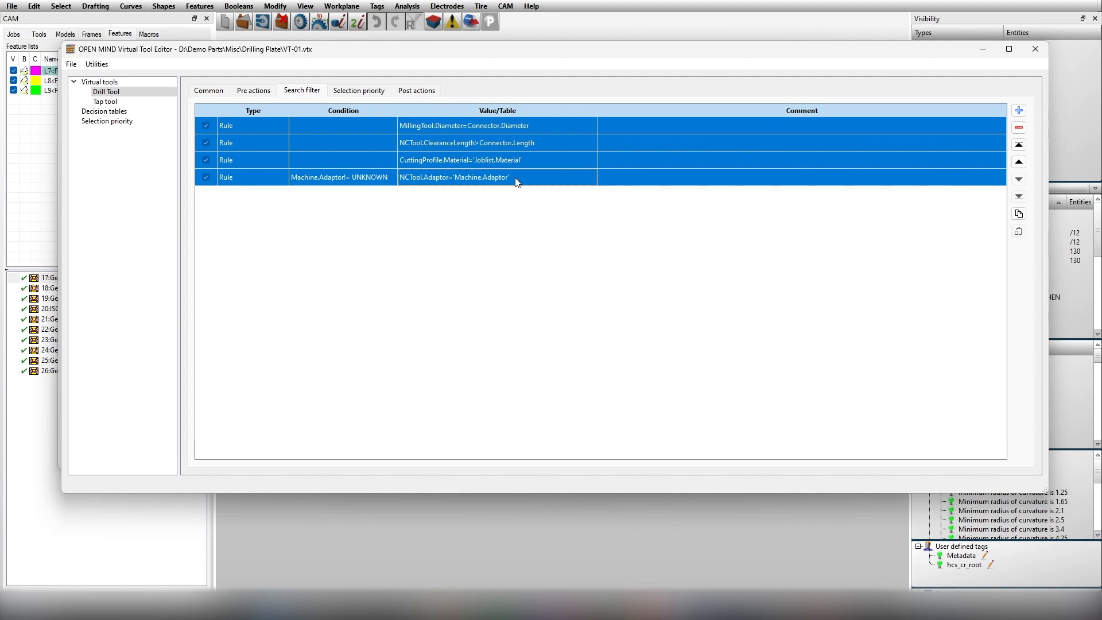
left_click(1020, 215)
left_click(125, 101)
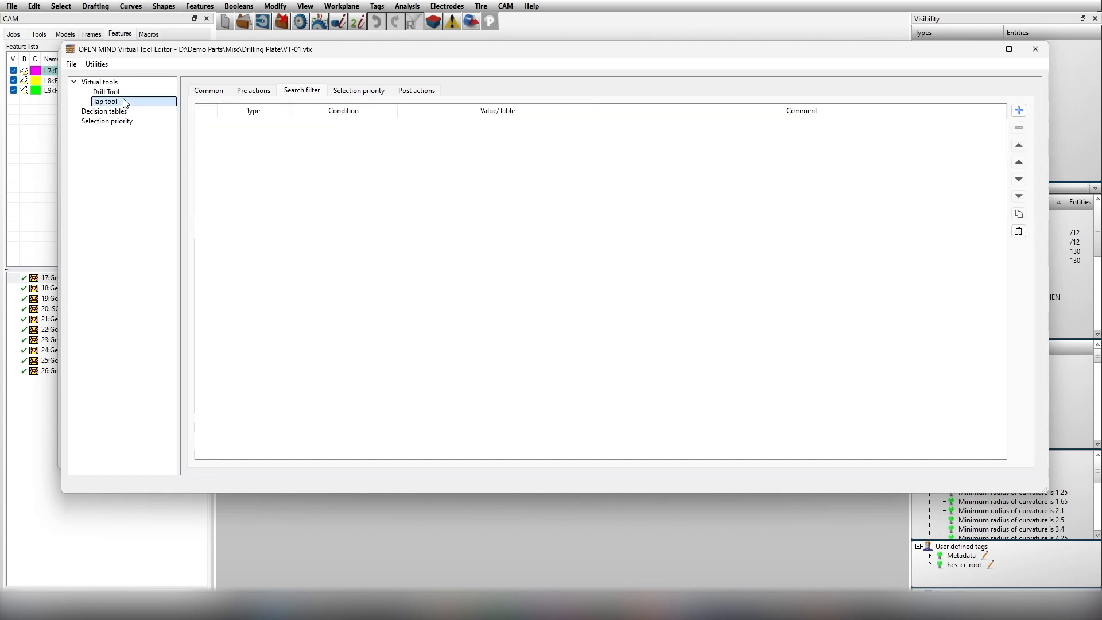
left_click(603, 158)
key("ctrl+v")
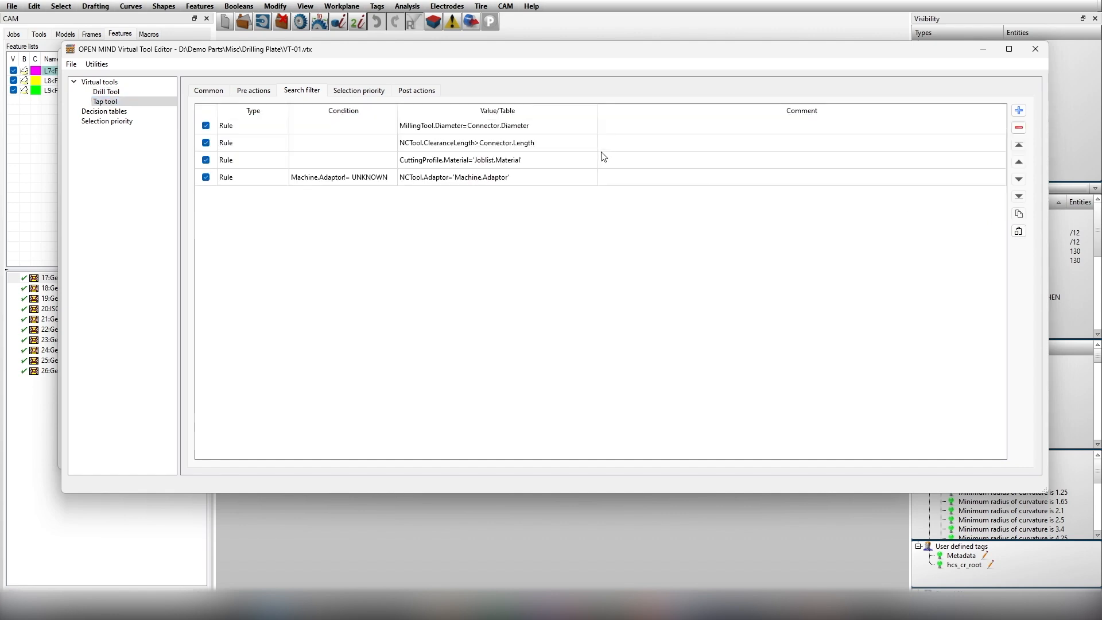
- Save the virtual tool file and close the Virtual Tool Editor
left_click(109, 93)
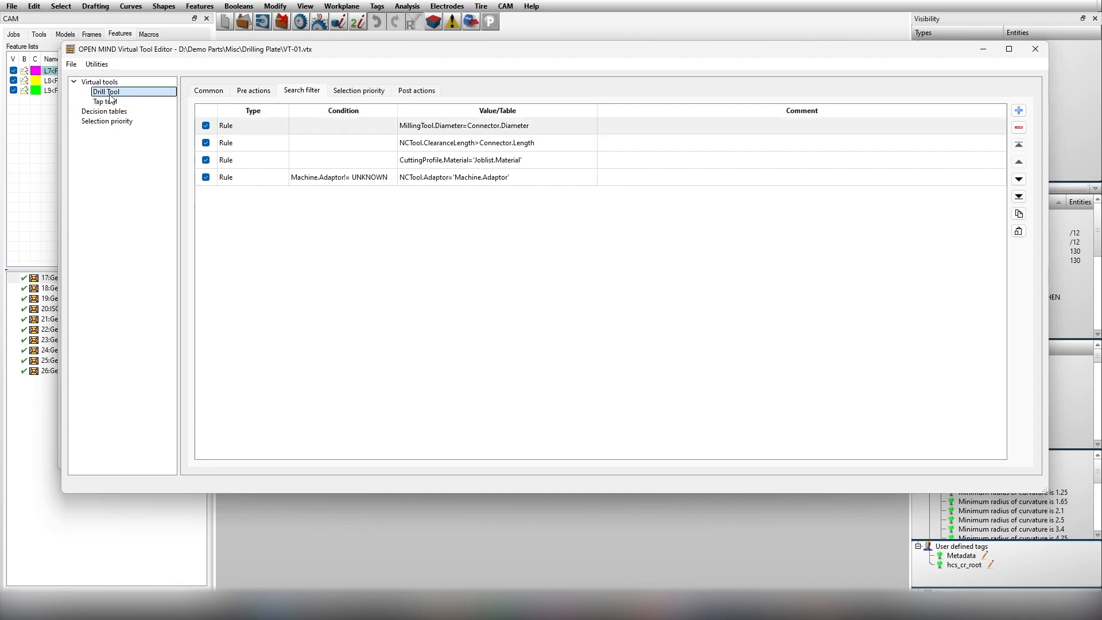
left_click(71, 64)
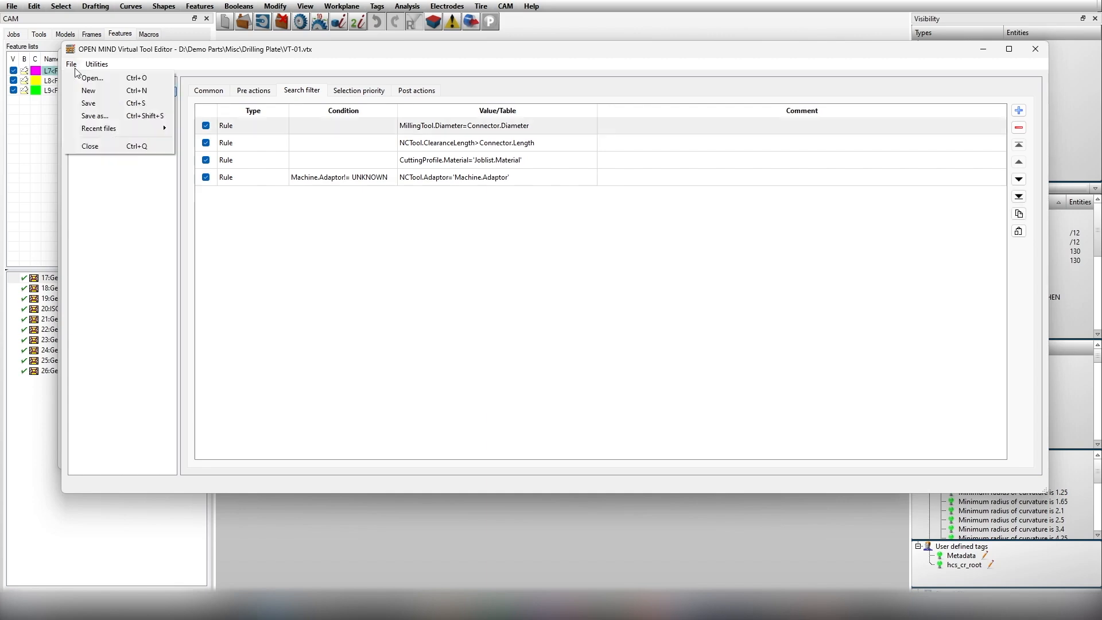
left_click(104, 107)
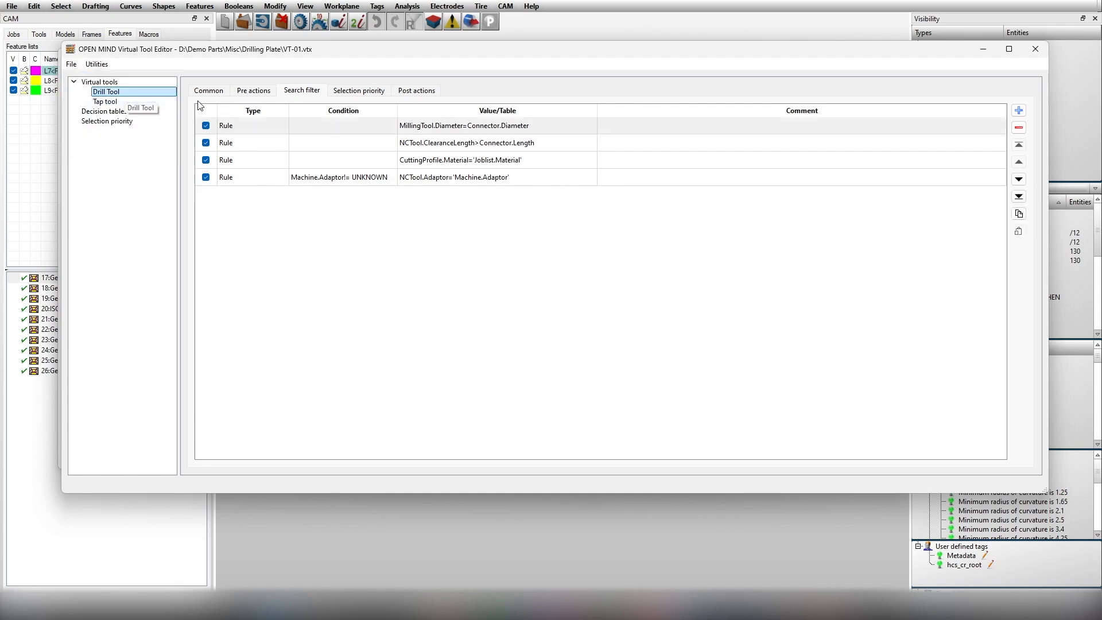
left_click(1035, 49)
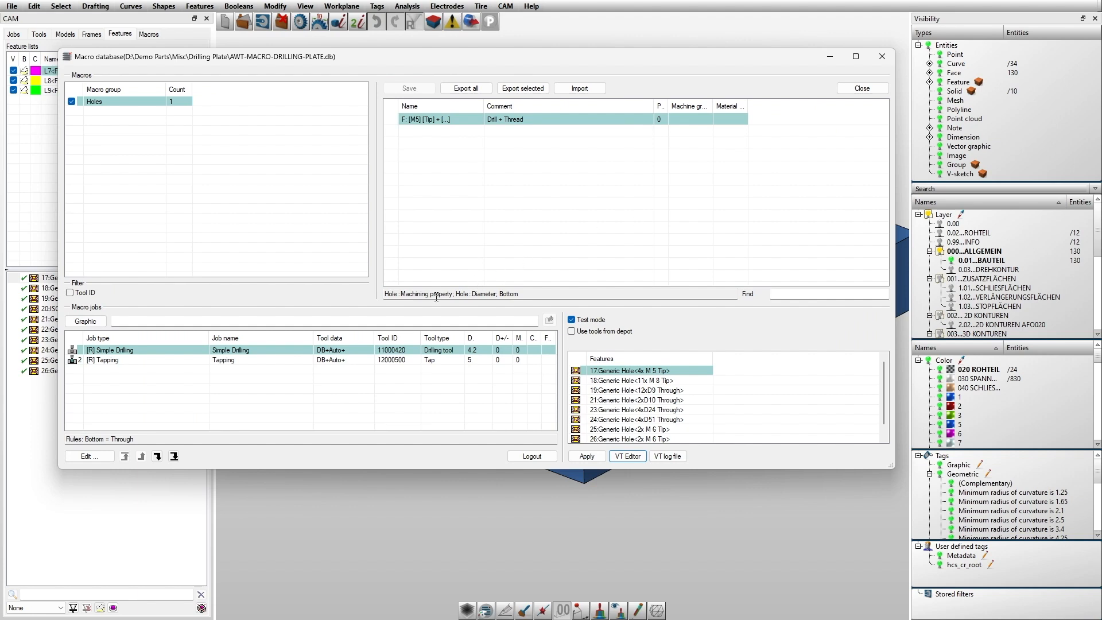
- Set the tool data of the Simple Drilling macro job to VT
left_click(345, 352)
left_click(345, 352)
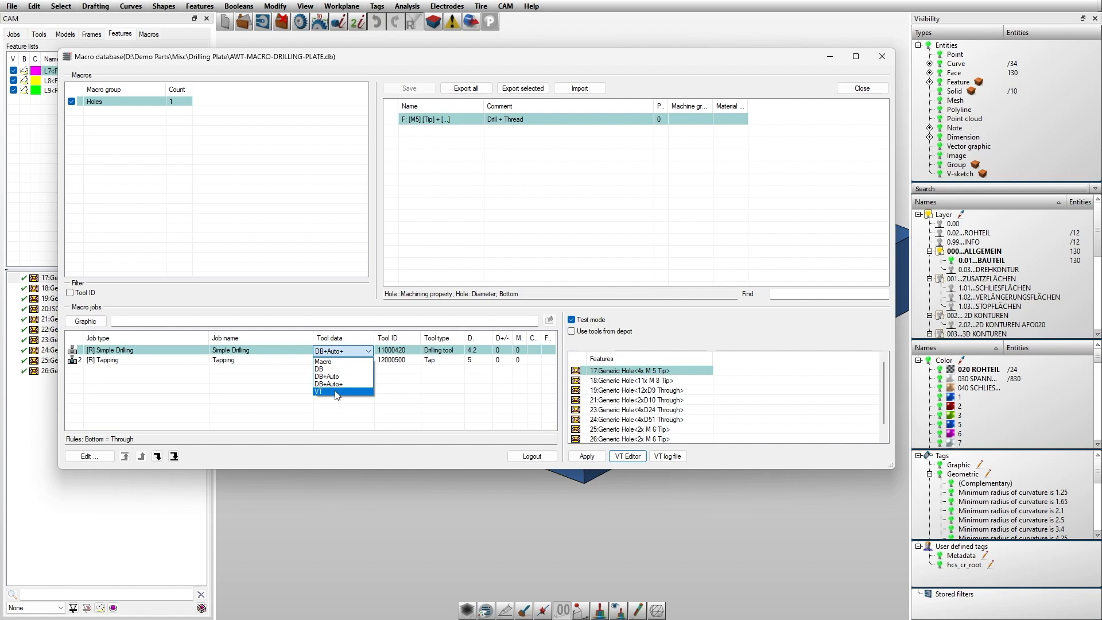
left_click(336, 392)
- Set the Tapping macro job's tool data to VT with Tap tool as its tool ID, then save and close the macro database
left_click(350, 360)
left_click(350, 360)
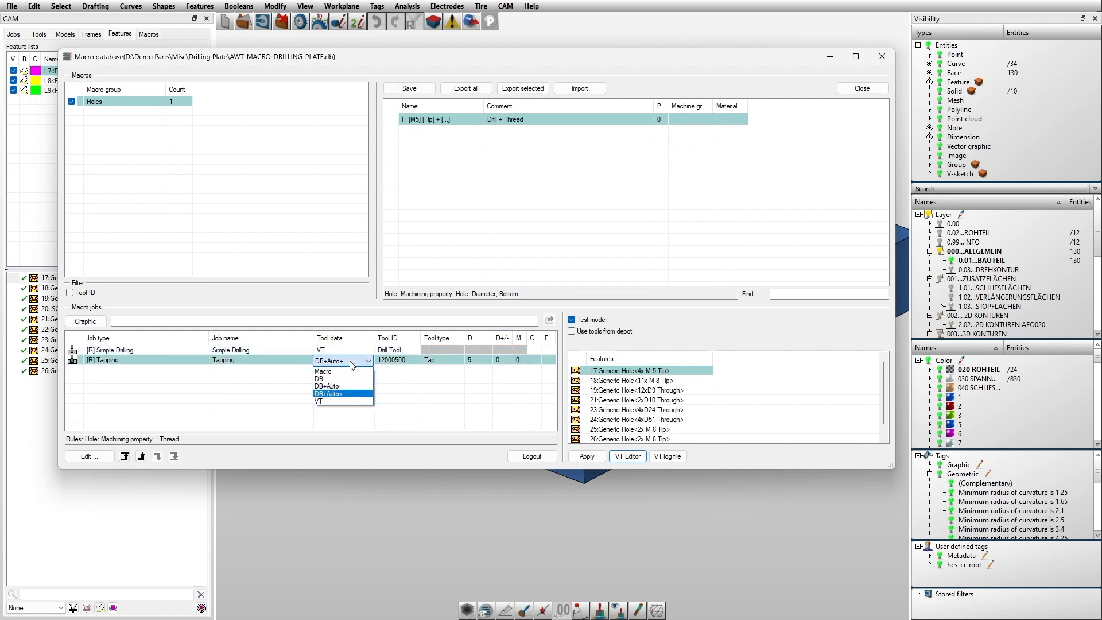
left_click(338, 402)
left_click(400, 361)
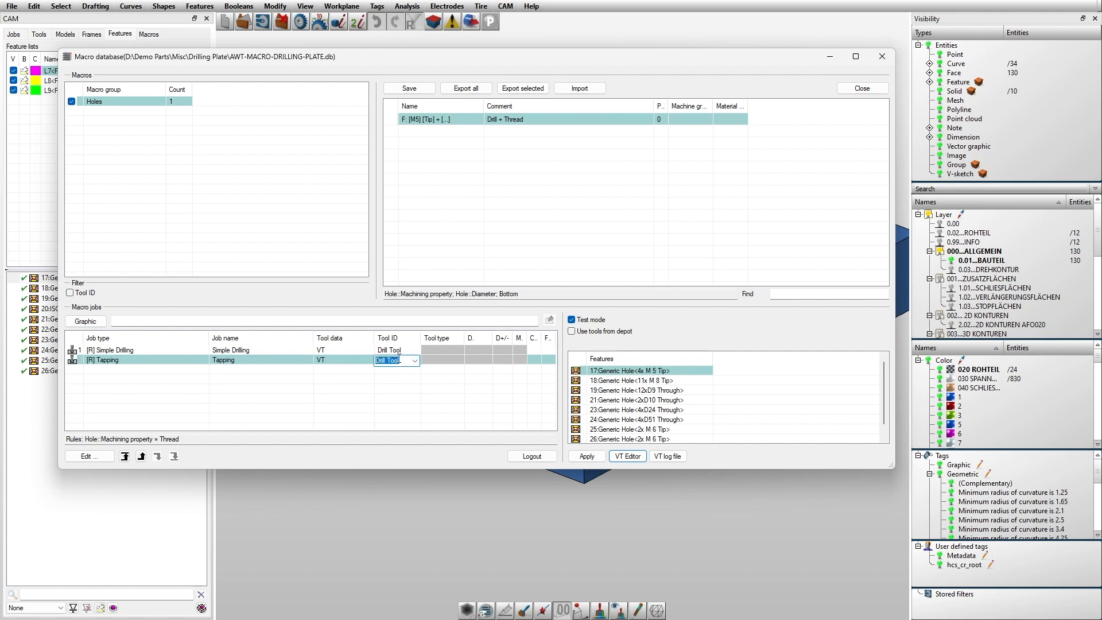
left_click(414, 360)
left_click(401, 379)
left_click(413, 89)
left_click(881, 60)
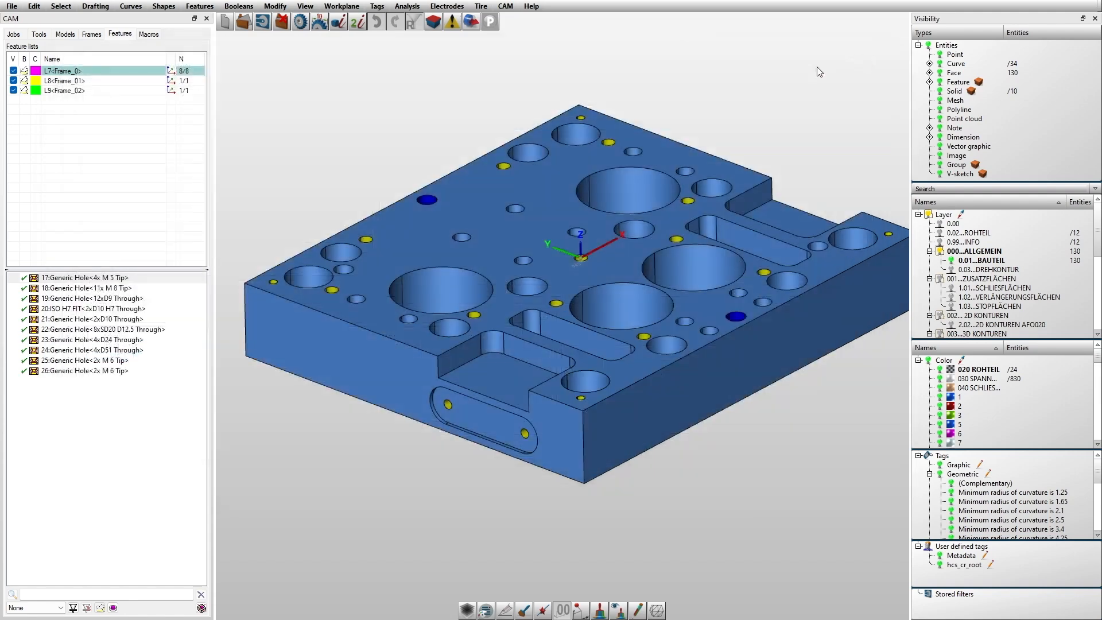
- Apply the Drill + Thread macro to the 4x M 5 Tip hole feature in job list FMO-Platte_SV
right_click(71, 279)
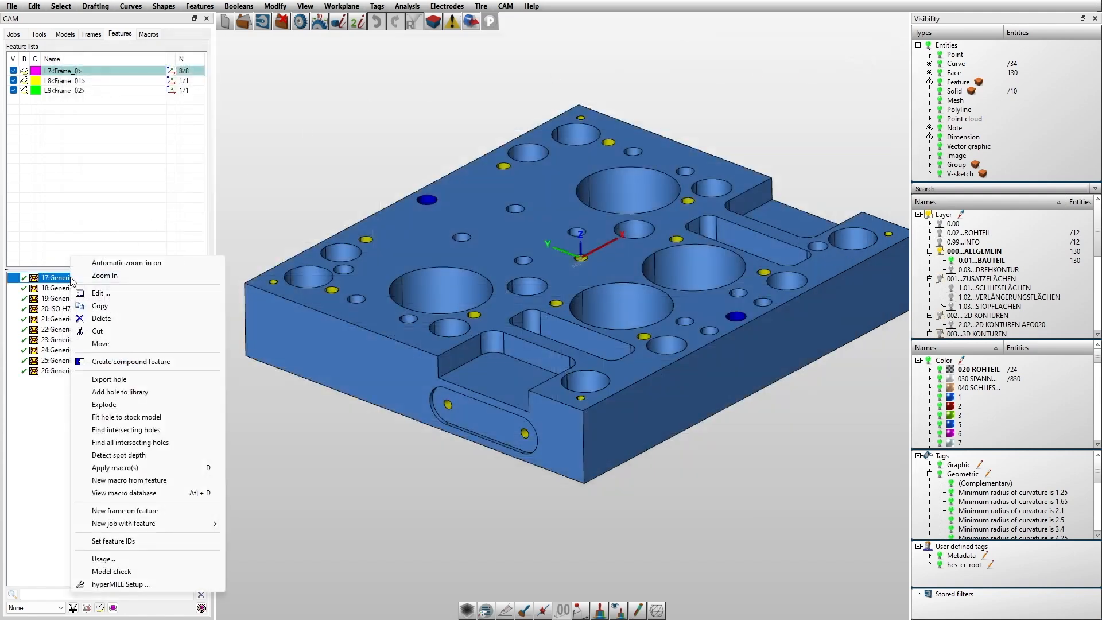
left_click(148, 469)
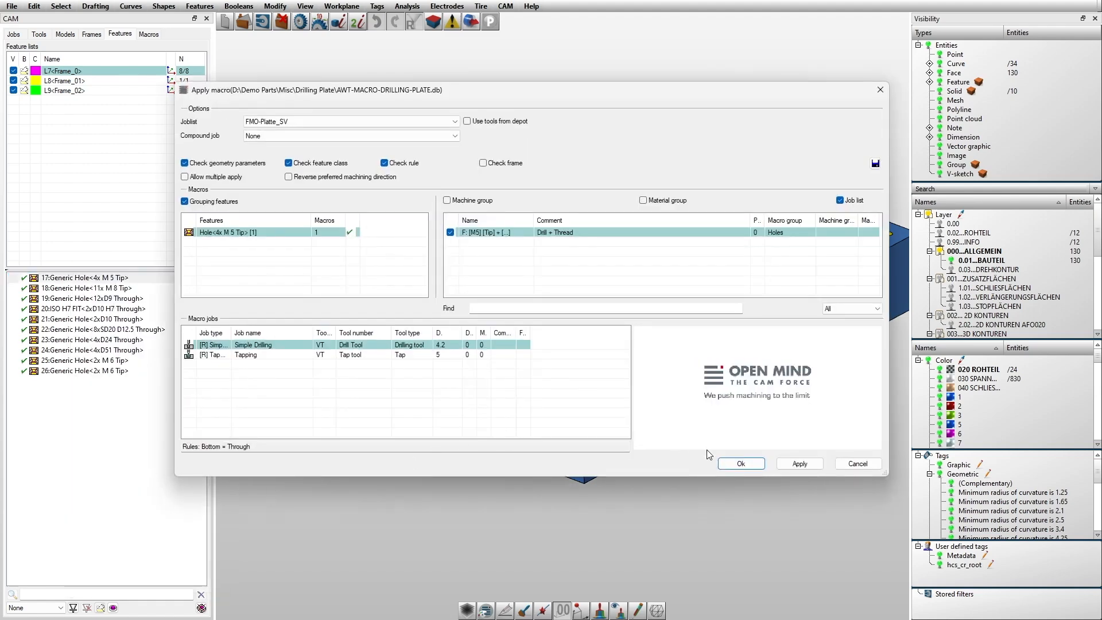
left_click(730, 466)
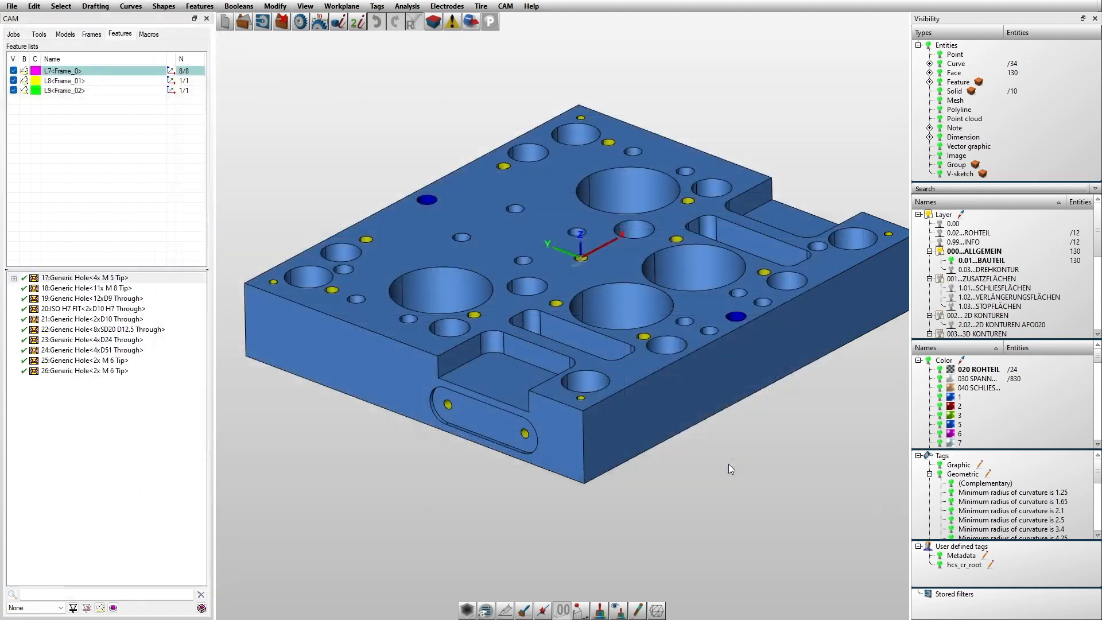
- Check which tools the Simple Drilling and Tapping jobs use in the FMO-Platte_SV job list
left_click(19, 35)
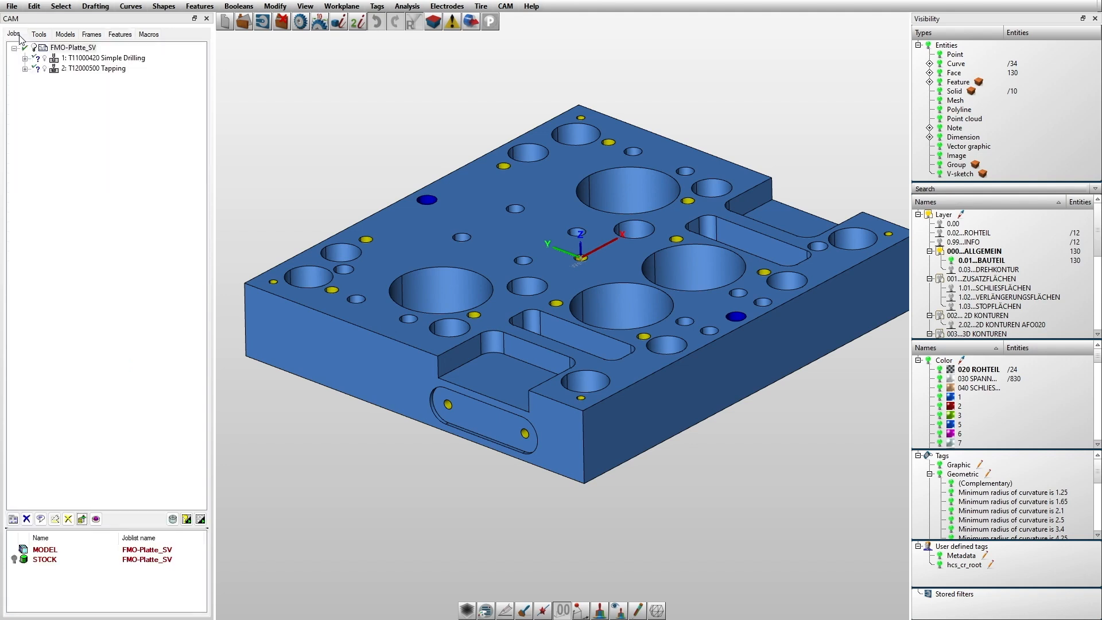
left_click(101, 62)
double_click(101, 60)
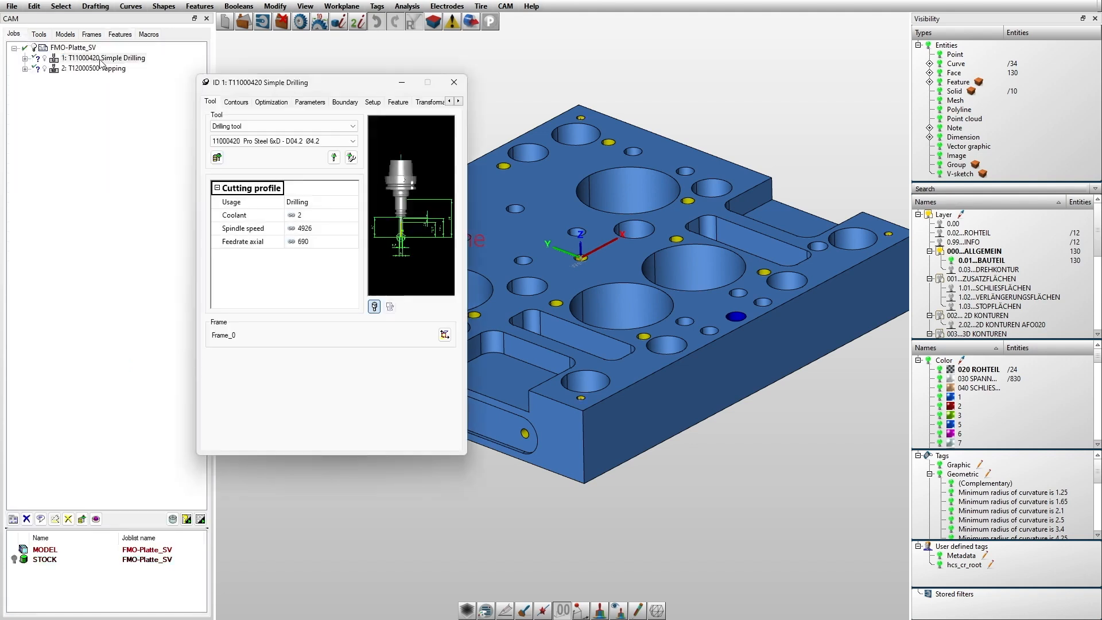
left_click(96, 70)
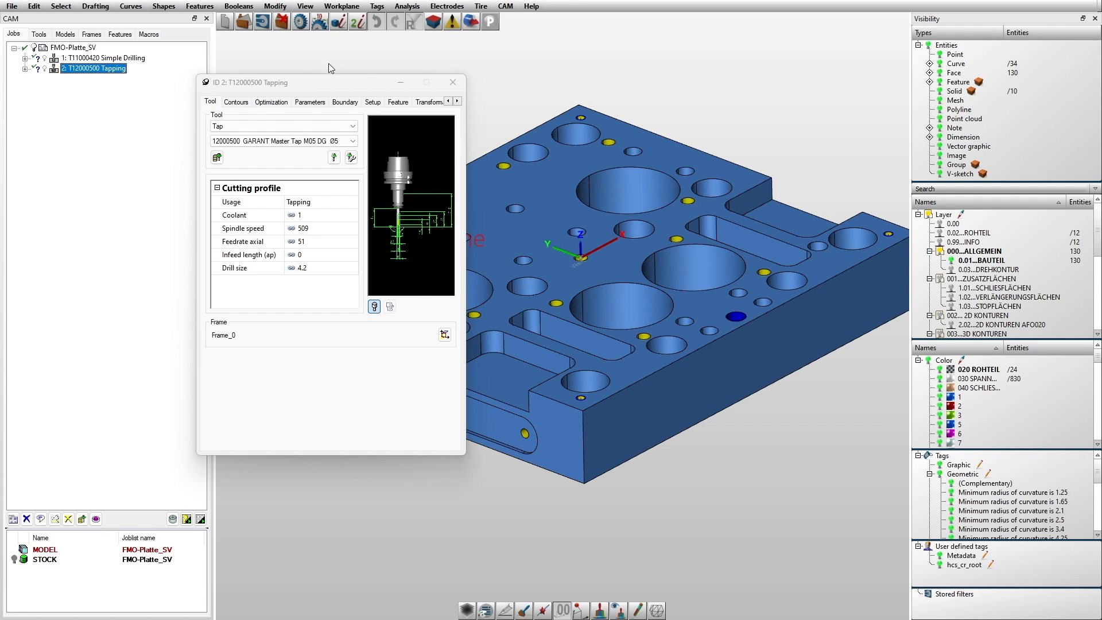
left_click(453, 82)
- Delete the Simple Drilling and Tapping jobs from the FMO-Platte_SV job list
left_click(80, 58, "ctrl")
key("Delete")
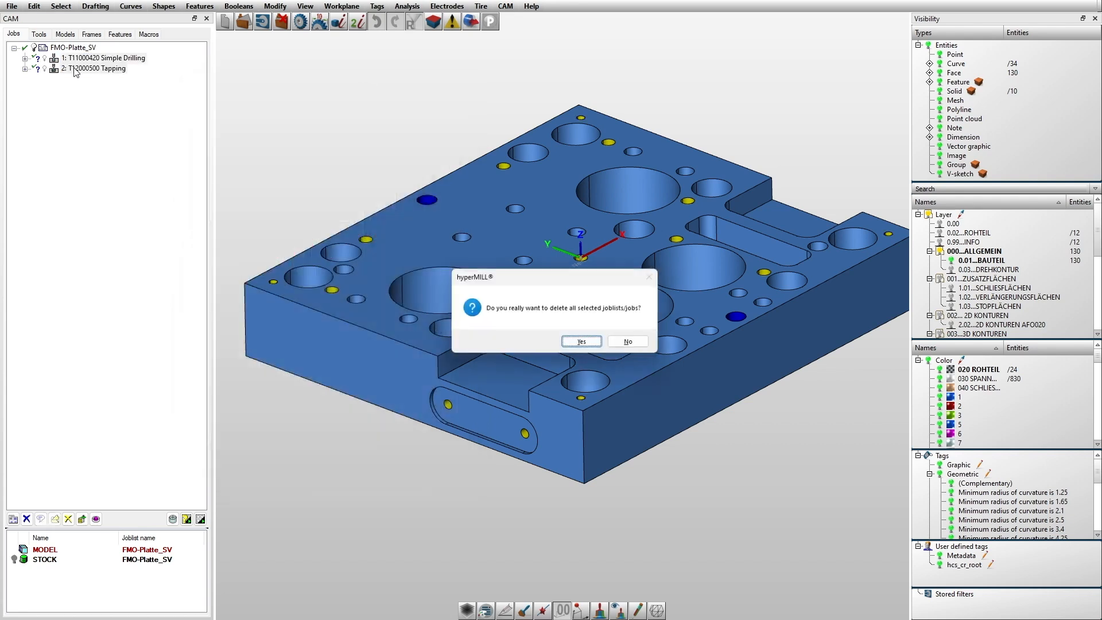
key("Return")
key("Return")
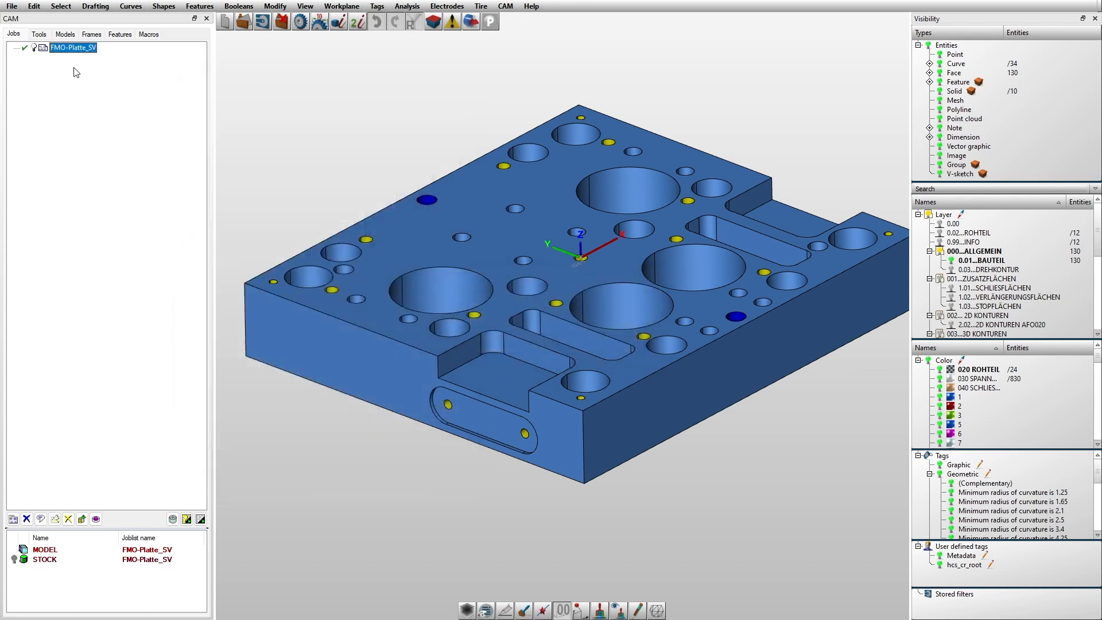
- Set the postprocessor machine of job list FMO-Platte_SV to Machine 2 - SK50 and close its settings
double_click(74, 48)
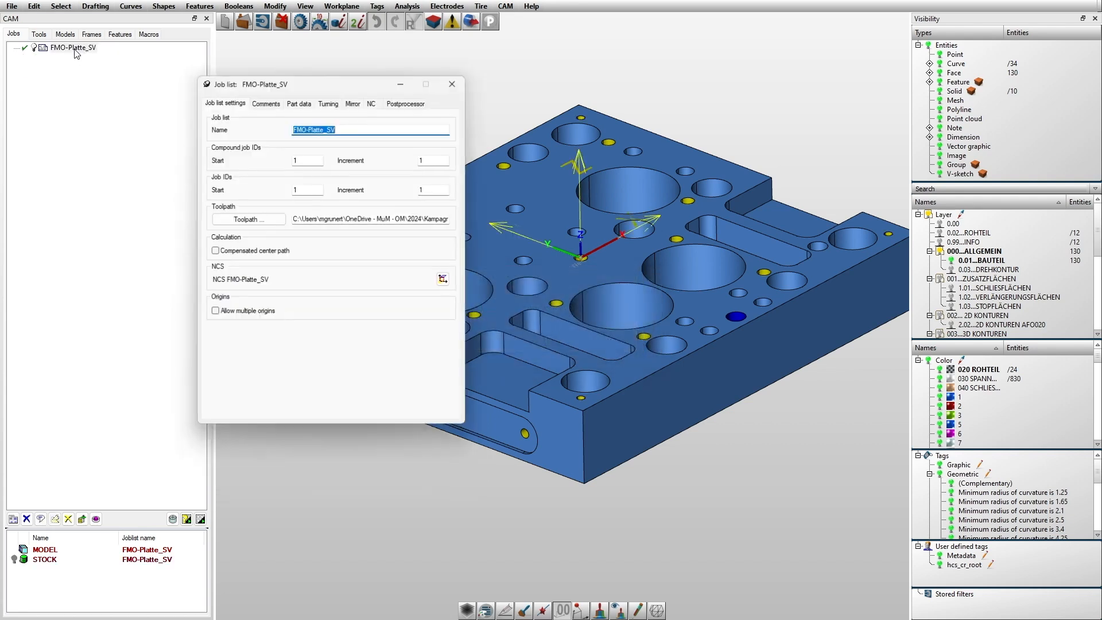
left_click(410, 103)
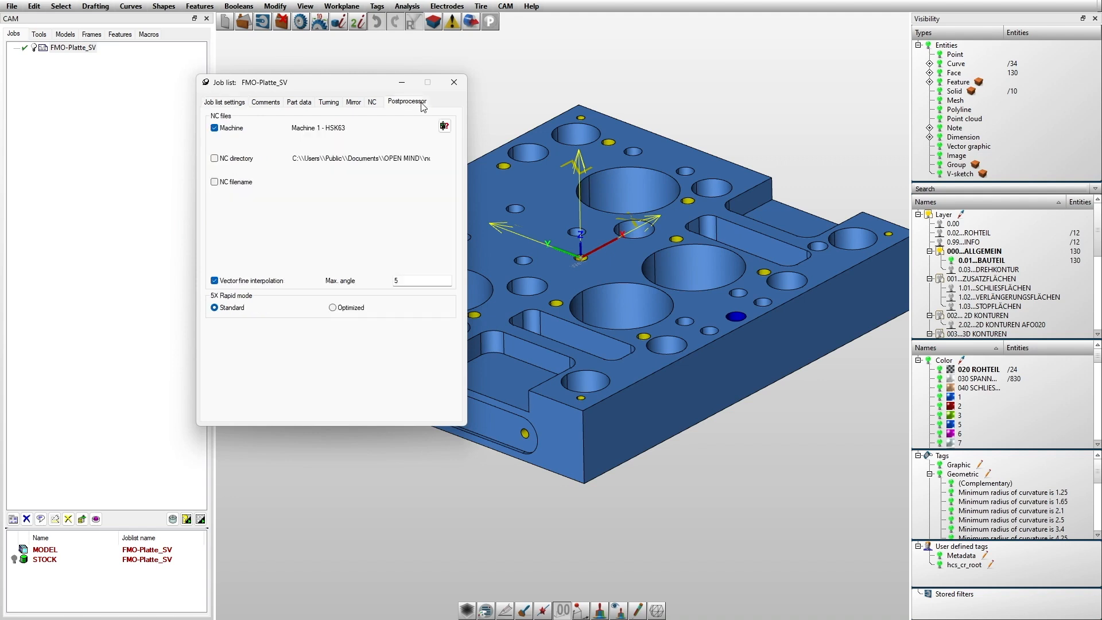
left_click(445, 127)
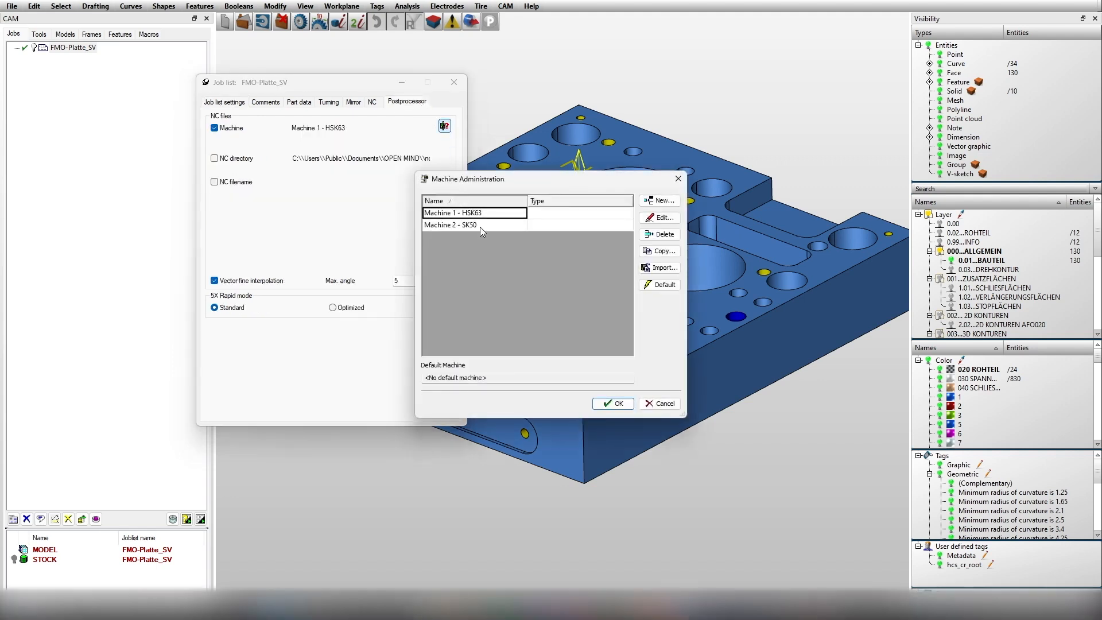
left_click(485, 226)
left_click(595, 401)
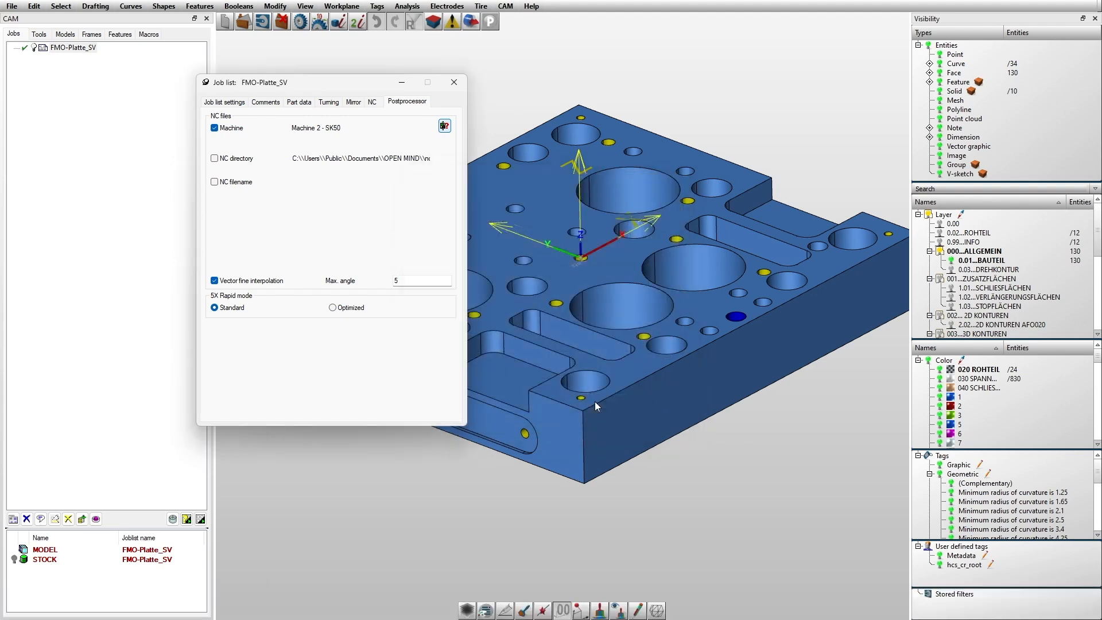
left_click(454, 82)
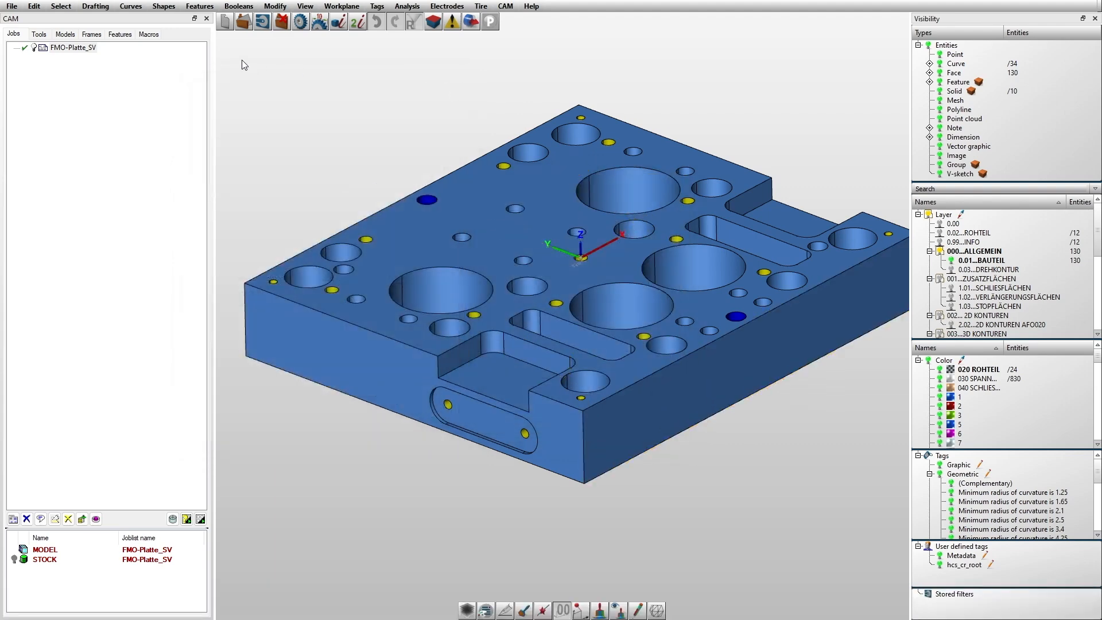
- Apply the Drill + Thread macro to the 4x M 5 Tip hole feature with the SK50 machine assigned
left_click(124, 34)
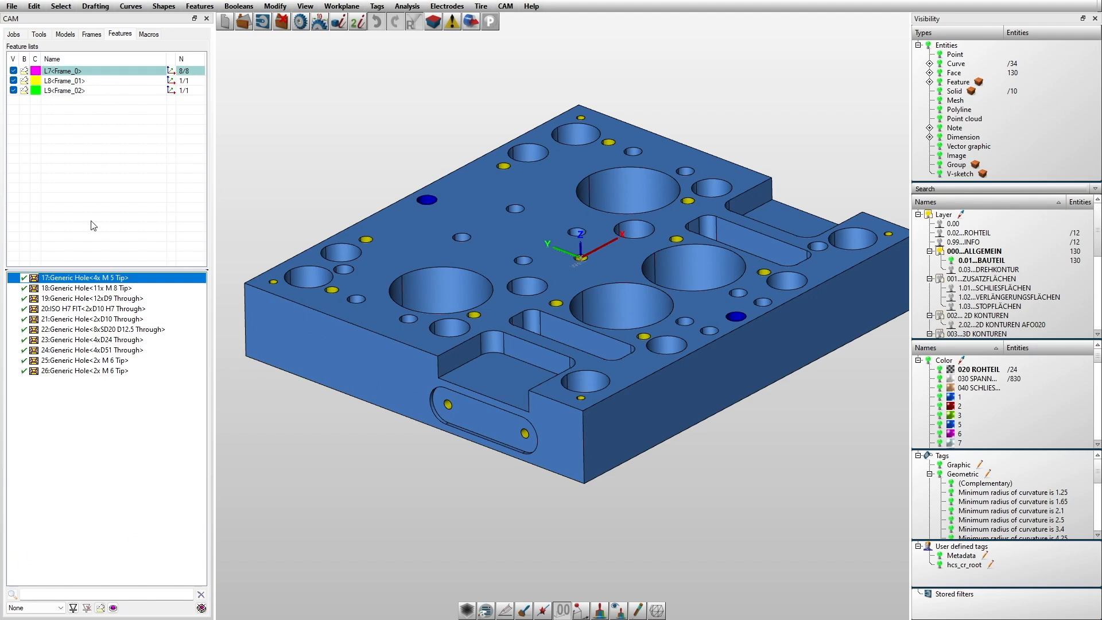
right_click(62, 278)
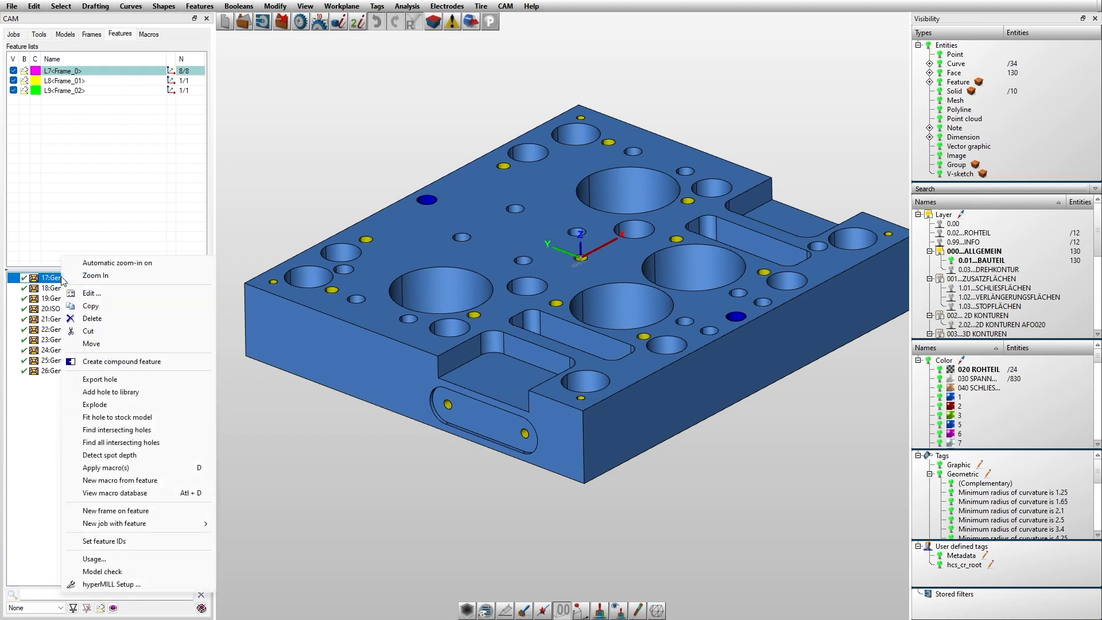
left_click(124, 467)
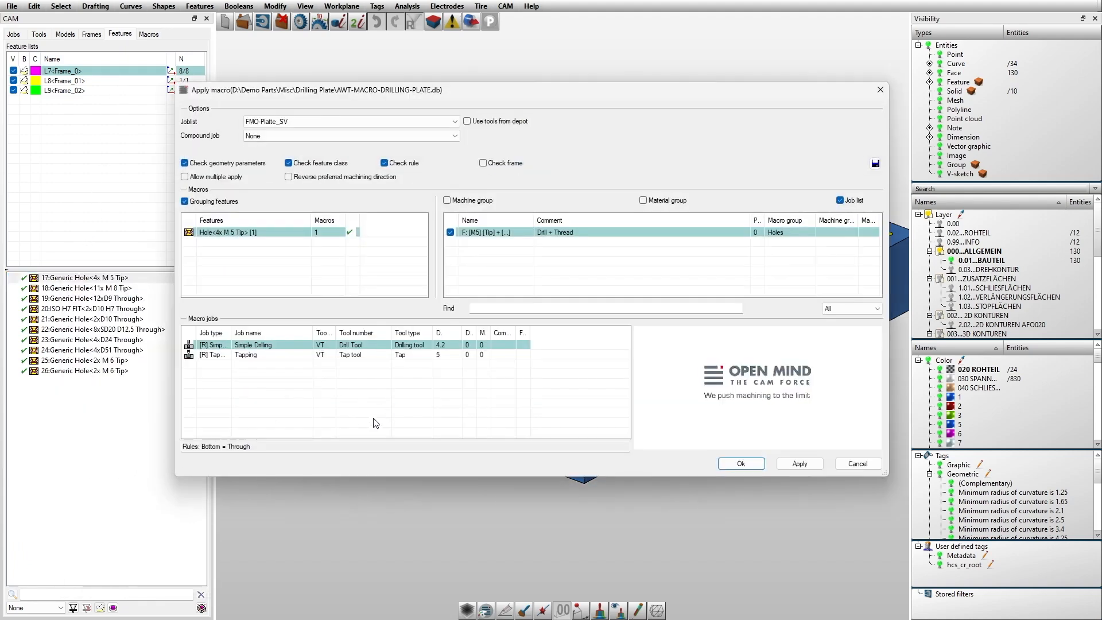
left_click(721, 464)
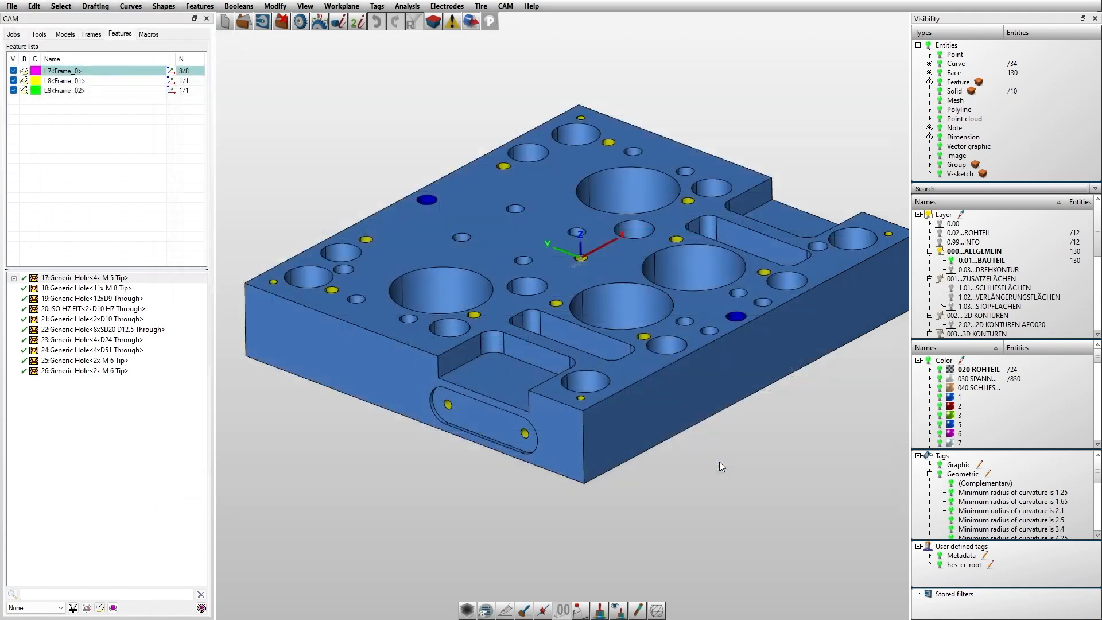
- Examine the tools and holders assigned to the Simple Drilling and Tapping jobs for the SK50 machine
left_click(13, 34)
double_click(114, 59)
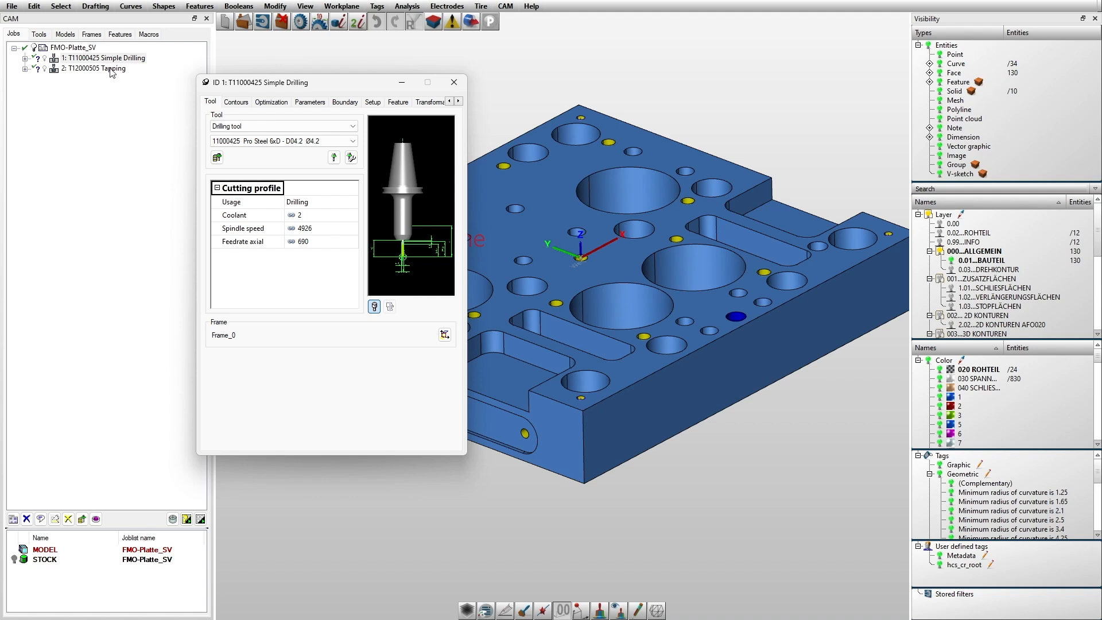
left_click(111, 69)
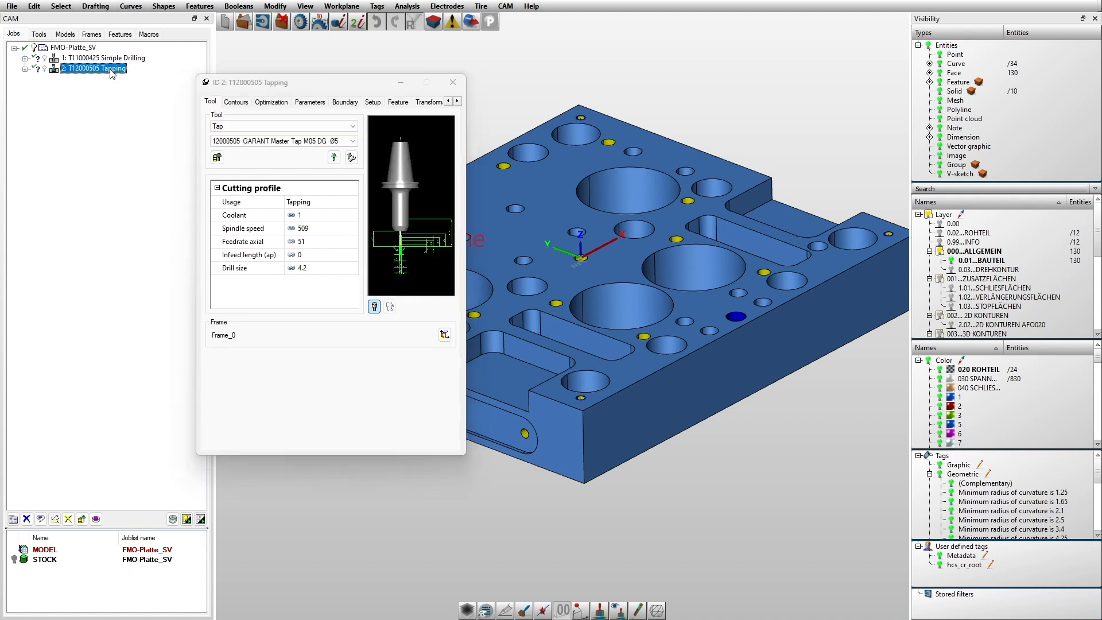
left_click(462, 88)
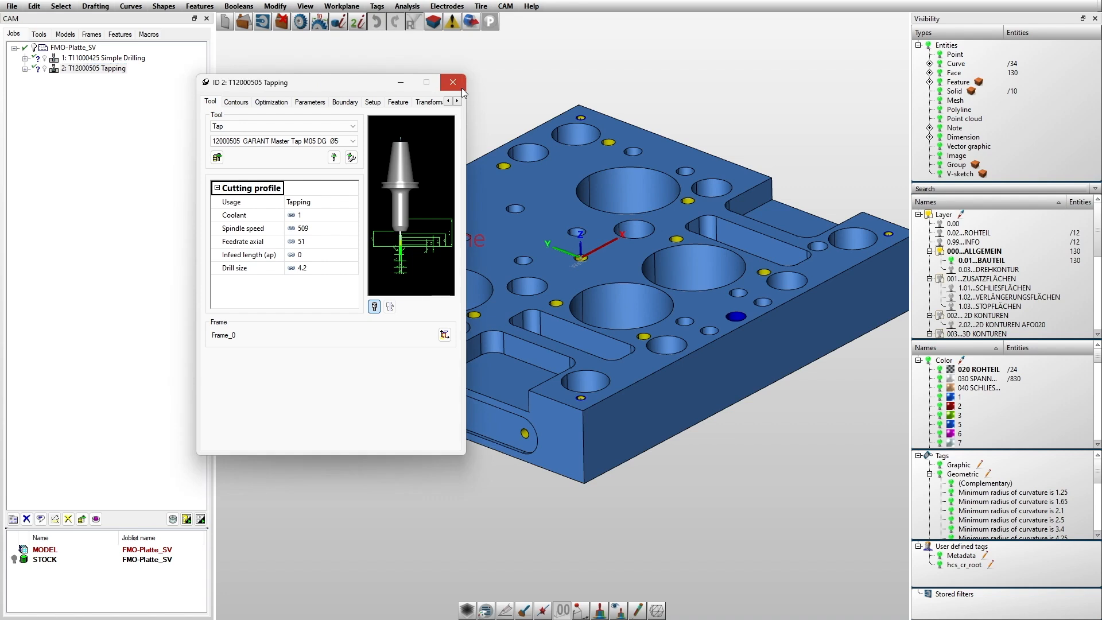
left_click(462, 88)
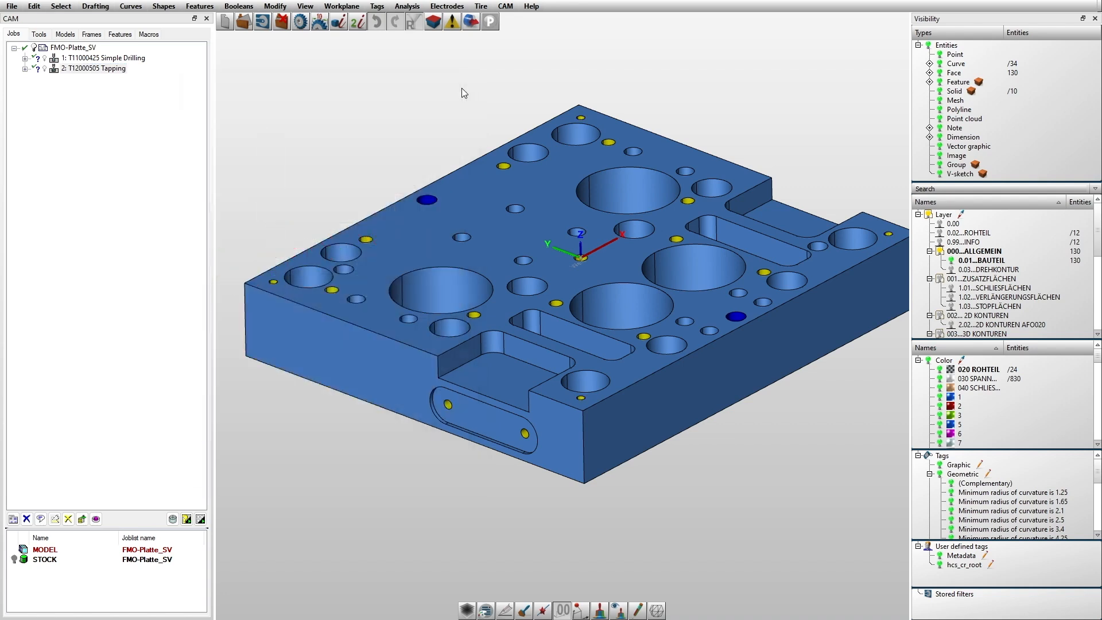